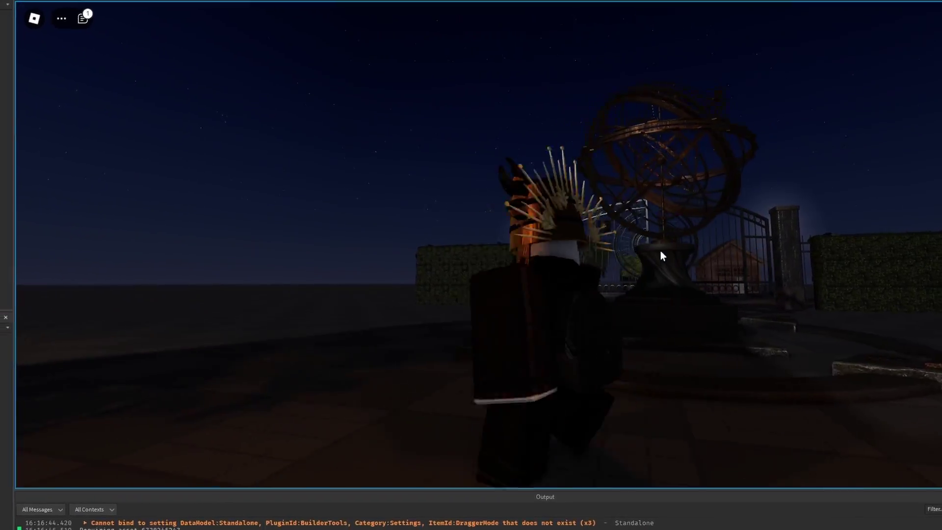
Walk the character around the night-time plaza in the playtest to view the armillary sphere, gate and hedges.
{"action": "key", "text": "s"}
{"action": "key", "text": "w"}
{"action": "key", "text": "s"}
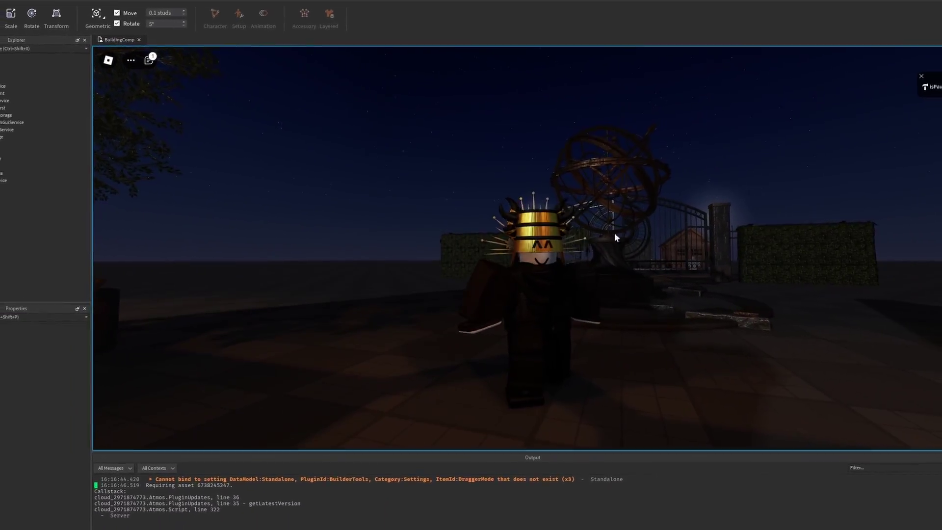
{"action": "key", "text": "w"}
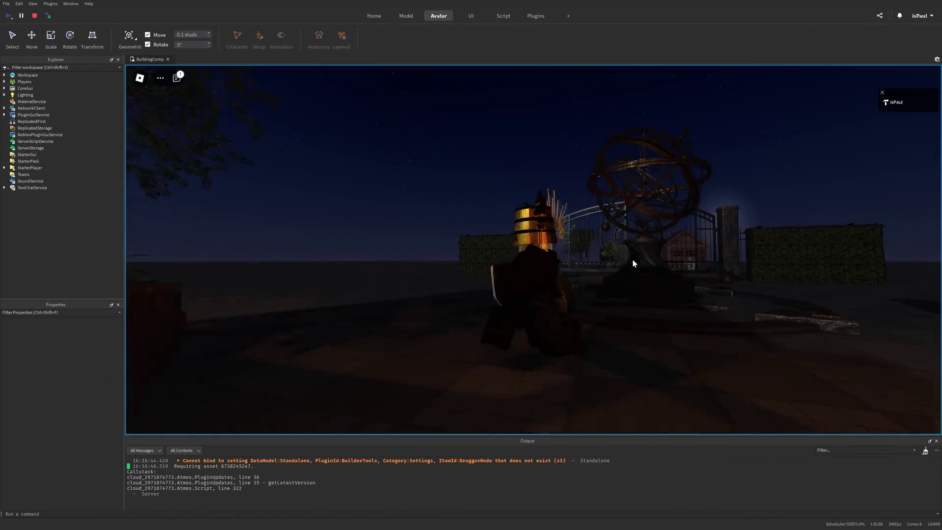
{"action": "key", "text": "s"}
{"action": "right_click_drag", "start_coordinate": [647, 259], "coordinate": [647, 260]}
{"action": "key", "text": "w"}
{"action": "key", "text": "s"}
{"action": "key", "text": "w"}
{"action": "key", "text": "s"}
{"action": "key", "text": "w"}
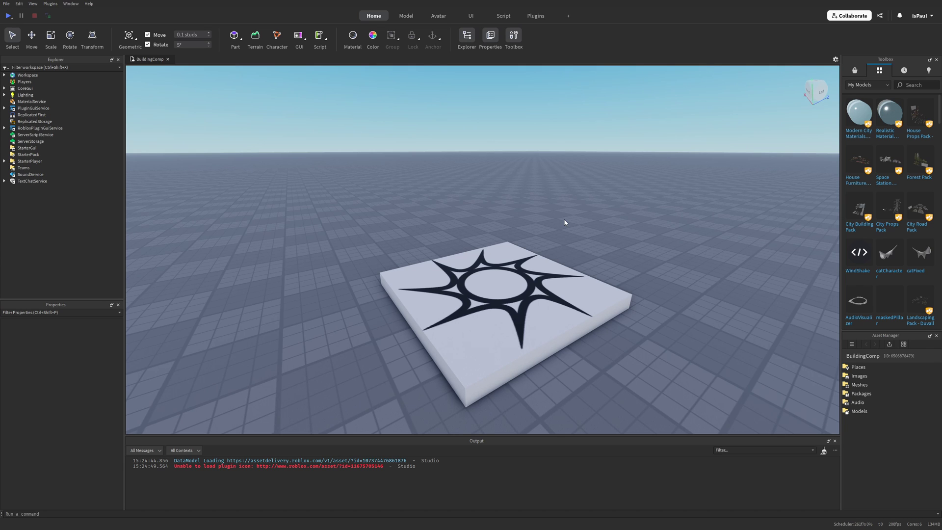
{"action": "right_click_drag", "start_coordinate": [495, 235], "coordinate": [496, 235]}
{"action": "right_click_drag", "start_coordinate": [572, 258], "coordinate": [532, 247]}
{"action": "left_click_drag", "start_coordinate": [495, 300], "coordinate": [536, 327]}
{"action": "left_click", "coordinate": [520, 249]}
{"action": "right_click_drag", "start_coordinate": [520, 250], "coordinate": [520, 250]}
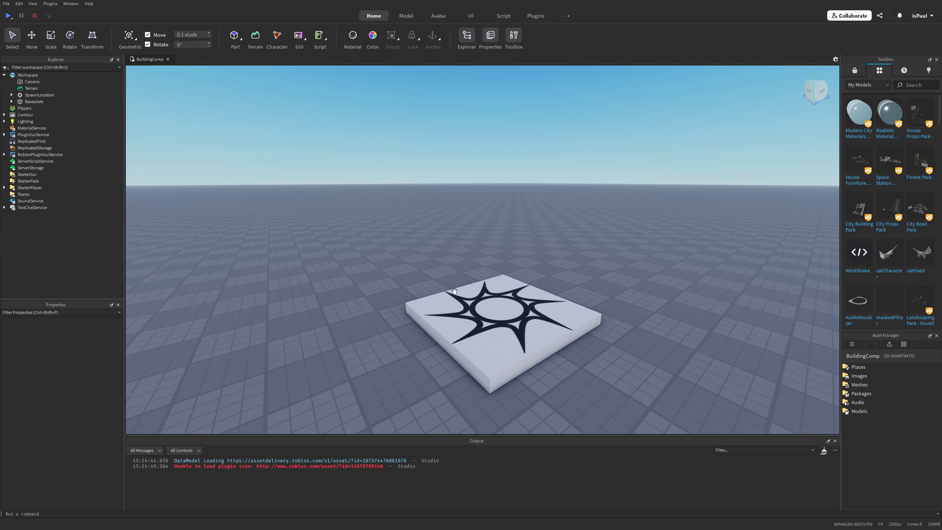
{"action": "right_click_drag", "start_coordinate": [570, 251], "coordinate": [584, 254]}
{"action": "key", "text": "d"}
{"action": "scroll", "coordinate": [594, 268], "scroll_direction": "up", "scroll_amount": 2}
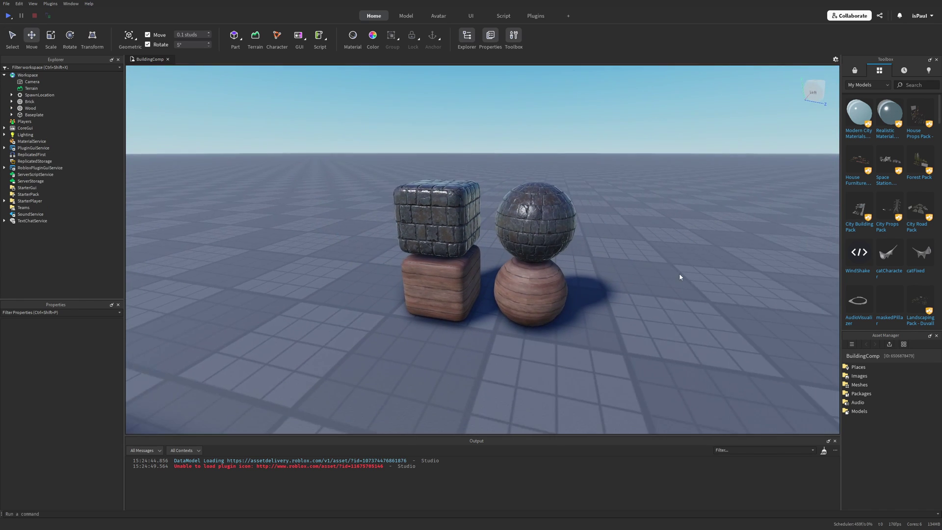
Examine the wood plank surface on the sample cube and sphere, close up and from a distance.
{"action": "scroll", "coordinate": [679, 273], "scroll_direction": "up", "scroll_amount": 5}
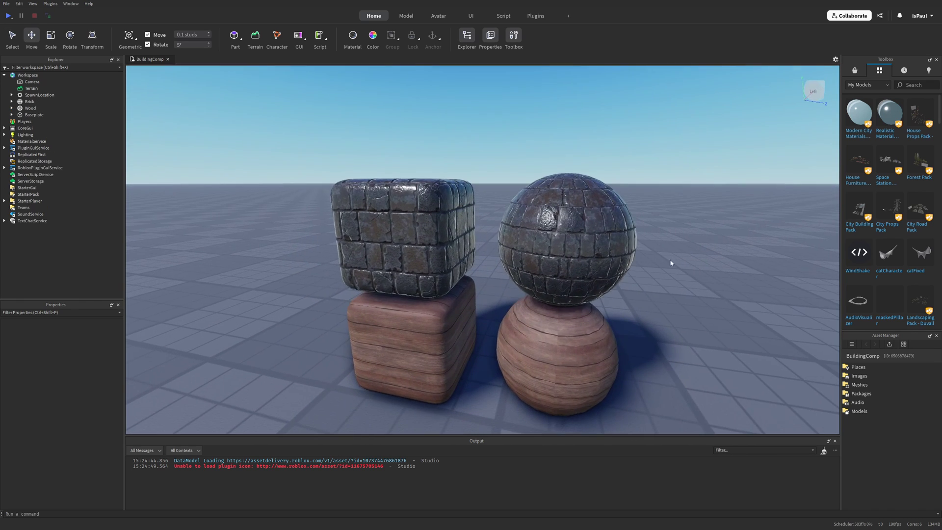
{"action": "right_click_drag", "start_coordinate": [717, 268], "coordinate": [724, 263]}
{"action": "key", "text": "w"}
{"action": "key", "text": "a"}
{"action": "scroll", "coordinate": [619, 276], "scroll_direction": "down", "scroll_amount": 3}
{"action": "scroll", "coordinate": [564, 274], "scroll_direction": "up", "scroll_amount": 3}
{"action": "scroll", "coordinate": [508, 260], "scroll_direction": "down", "scroll_amount": 3}
{"action": "key", "text": "q"}
{"action": "scroll", "coordinate": [520, 261], "scroll_direction": "up", "scroll_amount": 2}
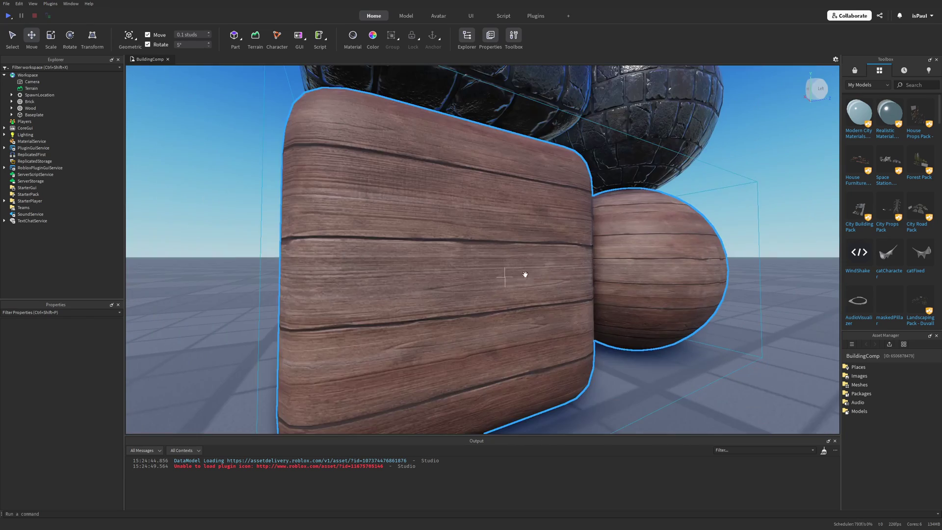
{"action": "scroll", "coordinate": [568, 253], "scroll_direction": "down", "scroll_amount": 6}
Compare the brick and wood material samples on the stacked cubes and spheres from several angles.
{"action": "left_click", "coordinate": [428, 229]}
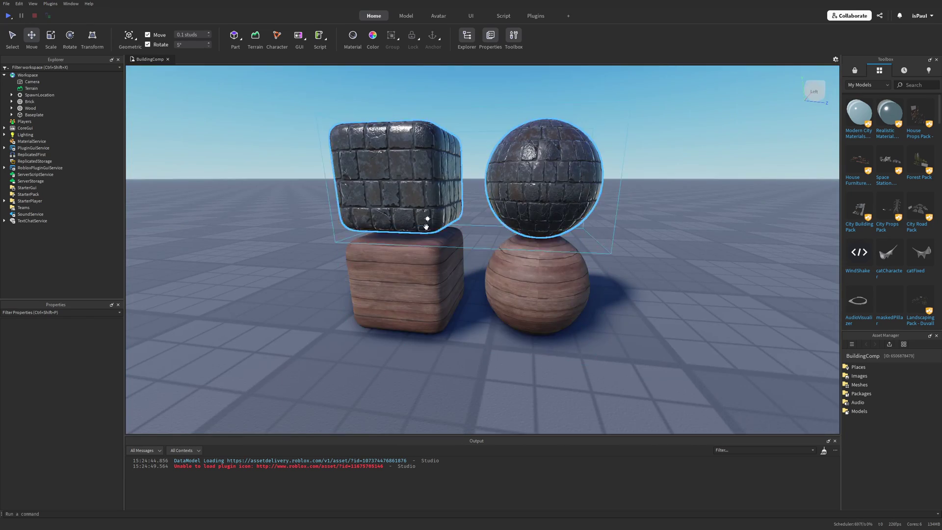
{"action": "left_click", "coordinate": [435, 240]}
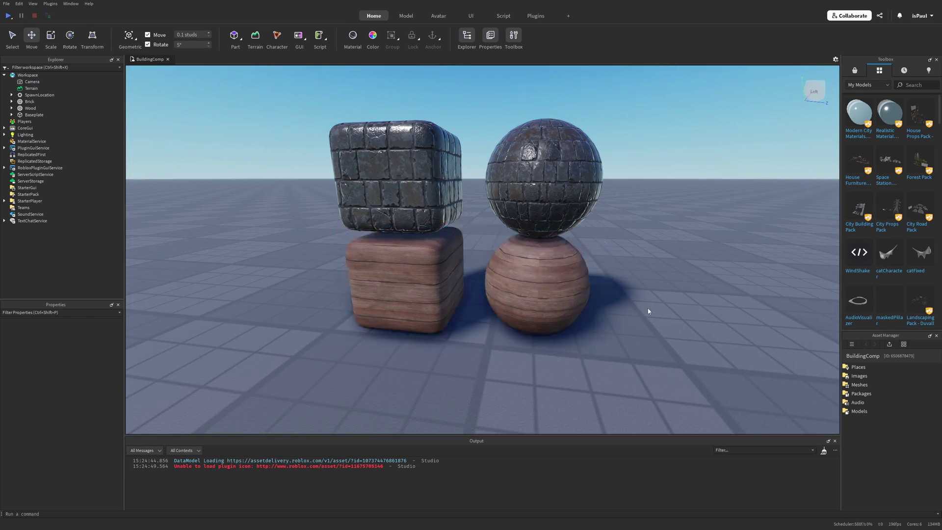
{"action": "scroll", "coordinate": [534, 290], "scroll_direction": "down", "scroll_amount": 3}
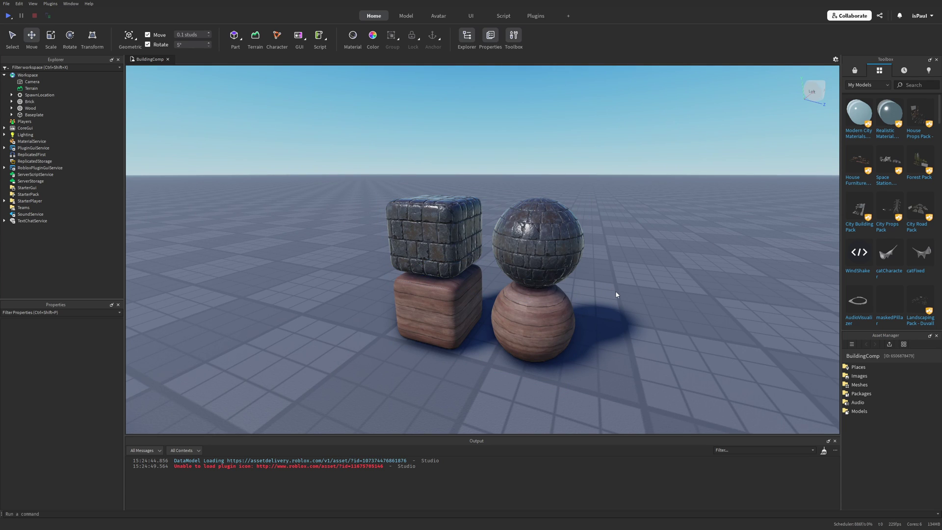
{"action": "left_click_drag", "start_coordinate": [473, 272], "coordinate": [535, 257]}
{"action": "key", "text": "ctrl+z"}
{"action": "left_click", "coordinate": [647, 305]}
{"action": "right_click_drag", "start_coordinate": [647, 305], "coordinate": [643, 311]}
{"action": "scroll", "coordinate": [642, 311], "scroll_direction": "down", "scroll_amount": 3}
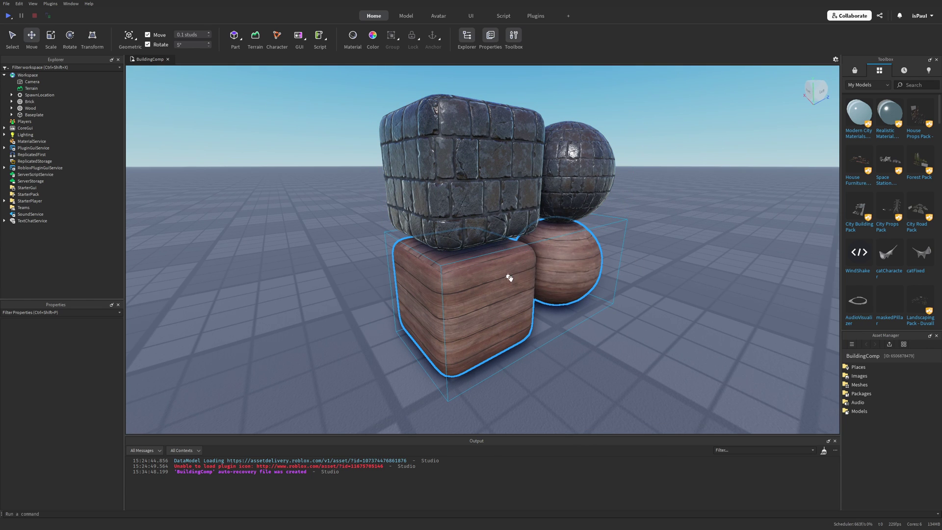
{"action": "right_click_drag", "start_coordinate": [586, 294], "coordinate": [507, 261]}
{"action": "scroll", "coordinate": [507, 260], "scroll_direction": "down", "scroll_amount": 3}
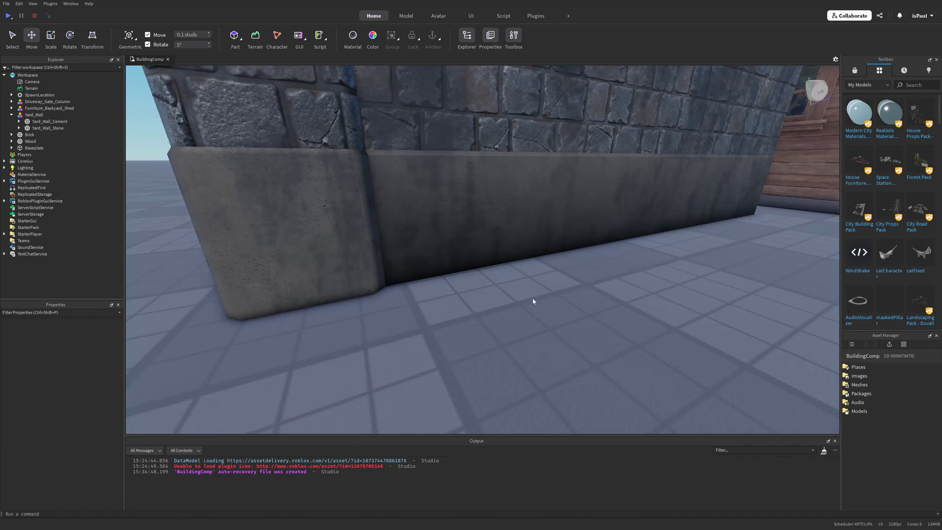
Inspect the yard wall's stone and cement surfaces and the shed's shingled roof.
{"action": "right_click_drag", "start_coordinate": [532, 297], "coordinate": [551, 294]}
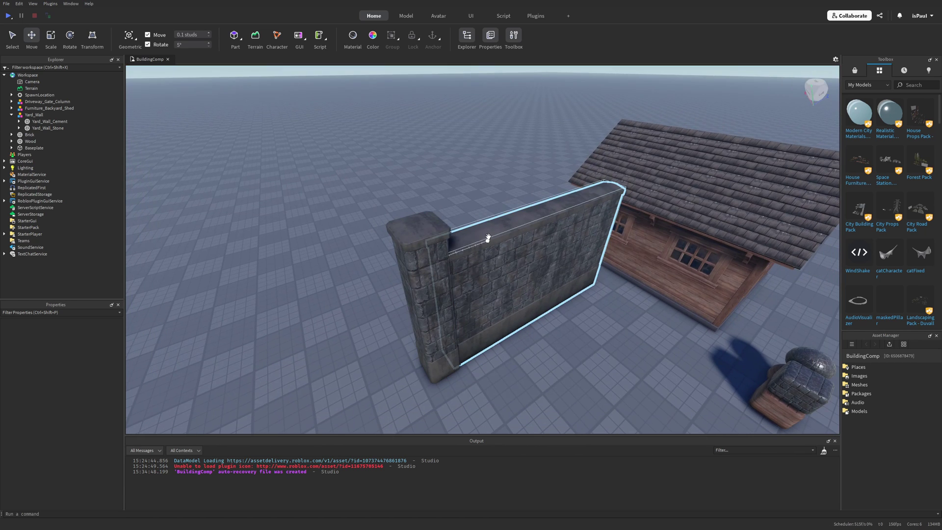
{"action": "right_click_drag", "start_coordinate": [505, 269], "coordinate": [481, 293]}
{"action": "right_click_drag", "start_coordinate": [573, 334], "coordinate": [574, 325]}
{"action": "left_click", "coordinate": [538, 225], "text": "alt"}
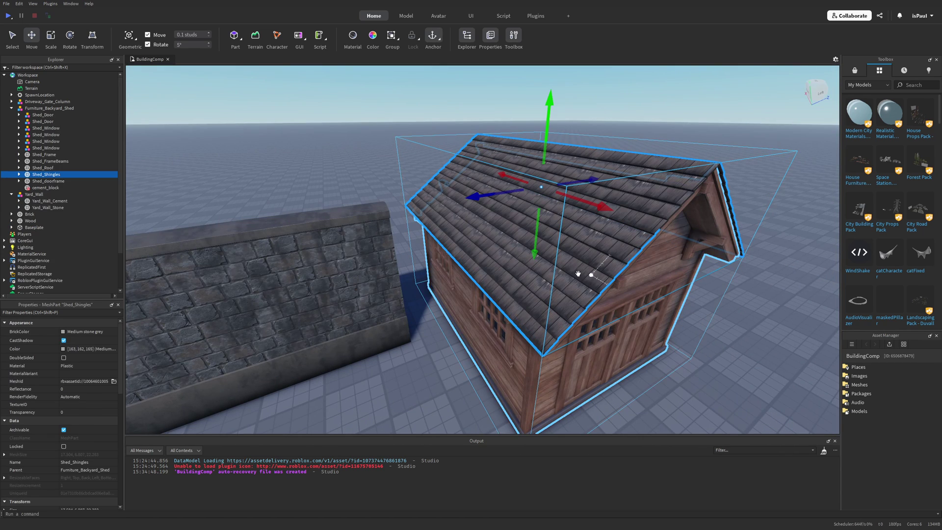
{"action": "left_click", "coordinate": [698, 383]}
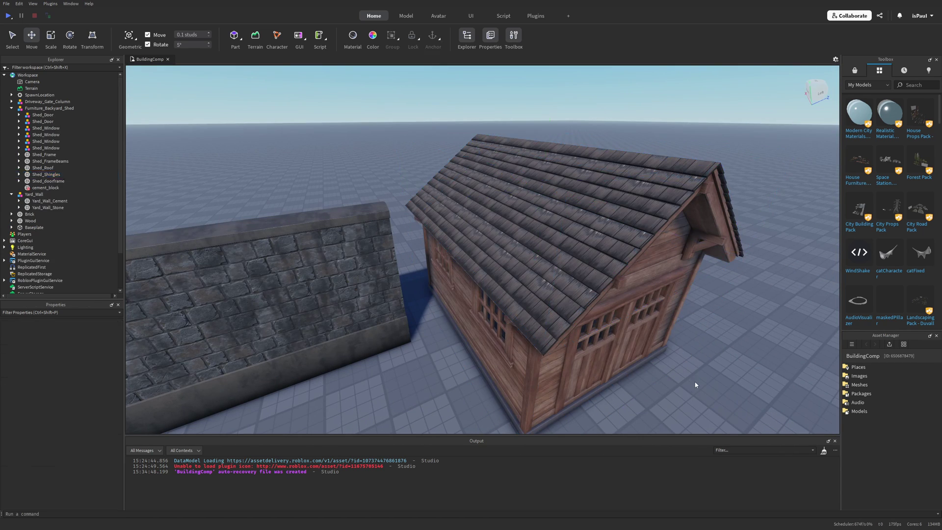
{"action": "right_click_drag", "start_coordinate": [698, 383], "coordinate": [697, 383]}
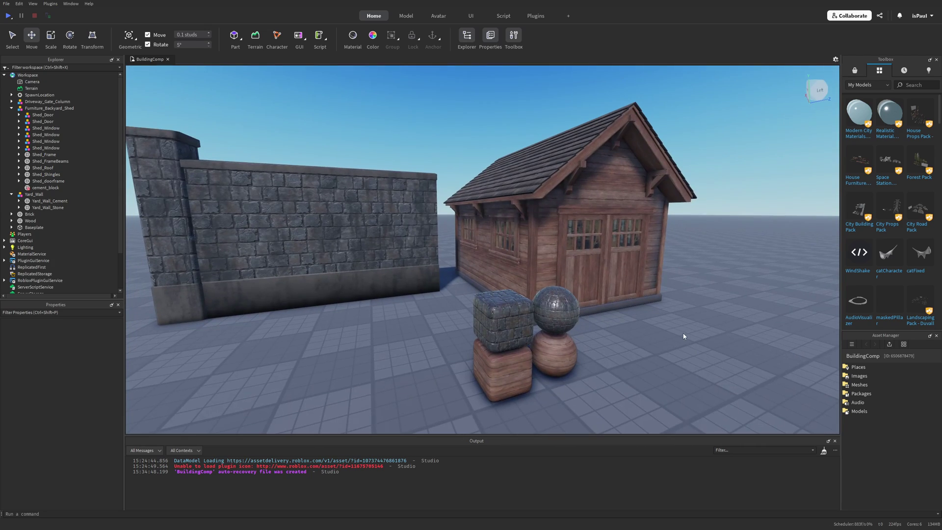
Compare the whole stone wall and wooden shed with the brick and wood samples in front of them.
{"action": "right_click_drag", "start_coordinate": [683, 336], "coordinate": [684, 337]}
{"action": "key", "text": "w"}
{"action": "key", "text": "s"}
{"action": "key", "text": "s"}
{"action": "key", "text": "d"}
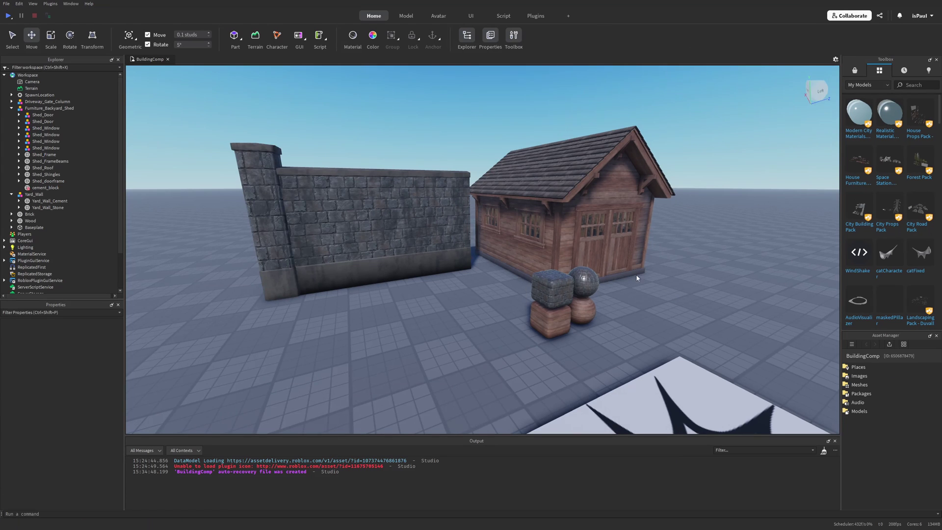
{"action": "right_click_drag", "start_coordinate": [584, 307], "coordinate": [584, 307]}
{"action": "scroll", "coordinate": [655, 299], "scroll_direction": "down", "scroll_amount": 2}
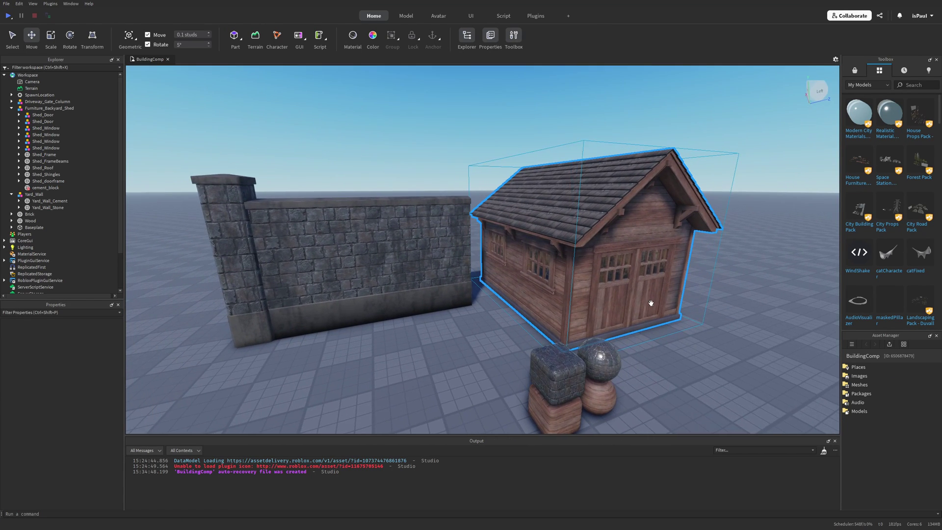
{"action": "scroll", "coordinate": [682, 337], "scroll_direction": "down", "scroll_amount": 3}
{"action": "right_click_drag", "start_coordinate": [687, 343], "coordinate": [687, 343]}
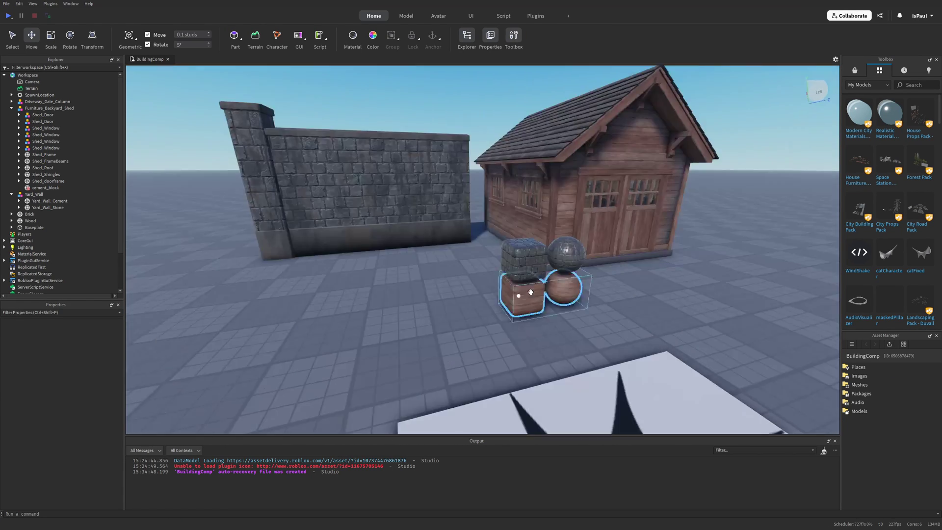
{"action": "right_click_drag", "start_coordinate": [534, 275], "coordinate": [534, 275]}
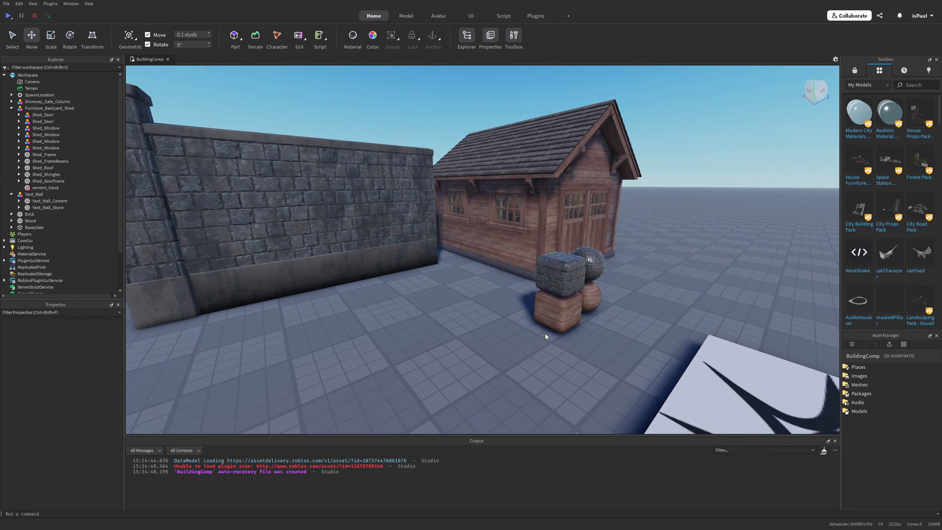
{"action": "right_click_drag", "start_coordinate": [545, 333], "coordinate": [458, 287]}
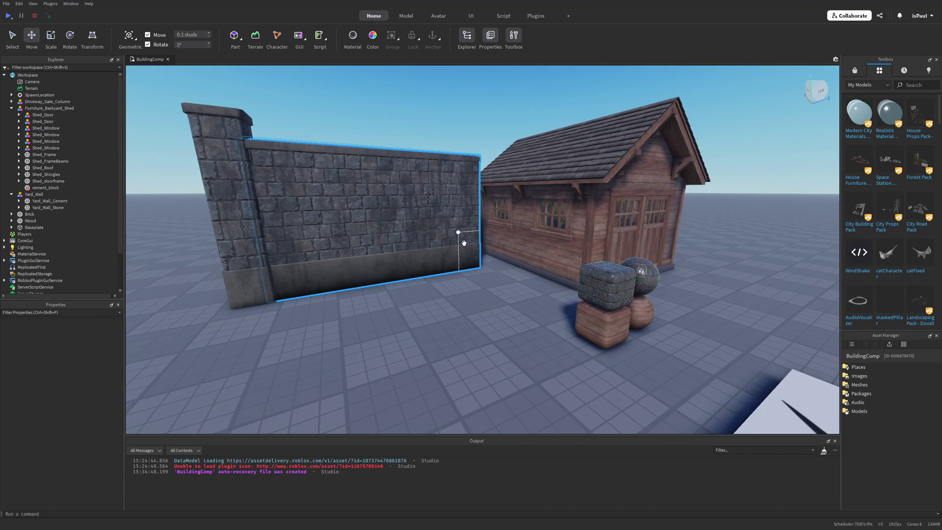
Check the properties of the yard wall's cement part and the shed's frame.
{"action": "left_click", "coordinate": [426, 211]}
{"action": "left_click", "coordinate": [498, 248]}
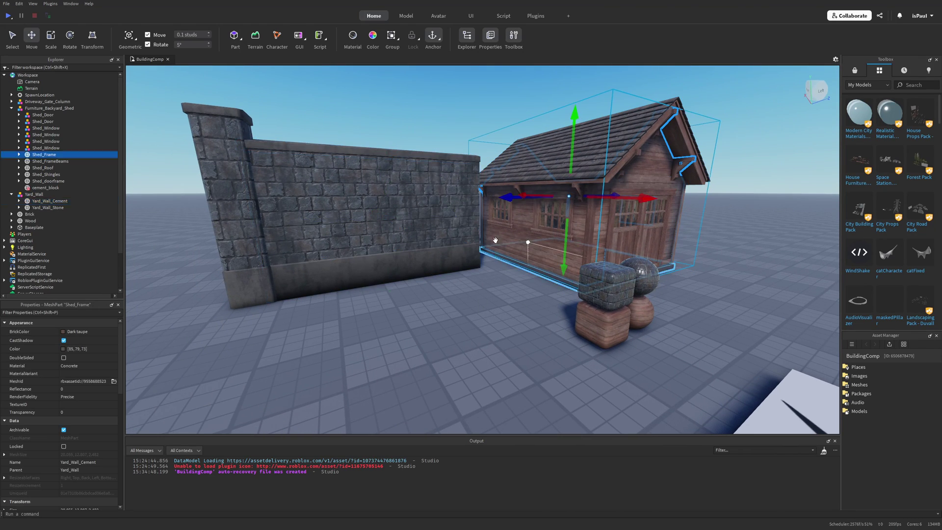
{"action": "left_click", "coordinate": [521, 287]}
{"action": "right_click_drag", "start_coordinate": [521, 264], "coordinate": [522, 200]}
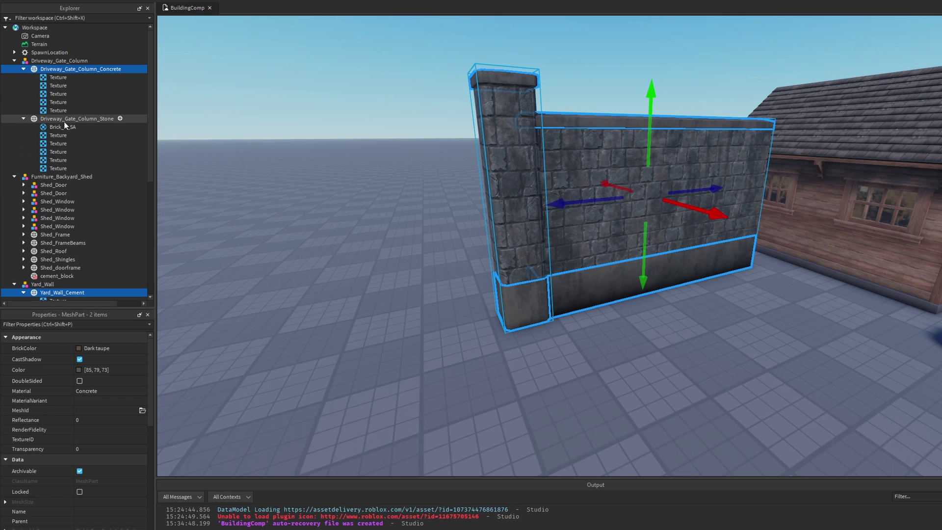
Try a Brick_K_SA copy from the gate column's stone on the column's and yard wall's concrete parts, coloring them Really black.
{"action": "left_click", "coordinate": [64, 127]}
{"action": "key", "text": "ctrl+d"}
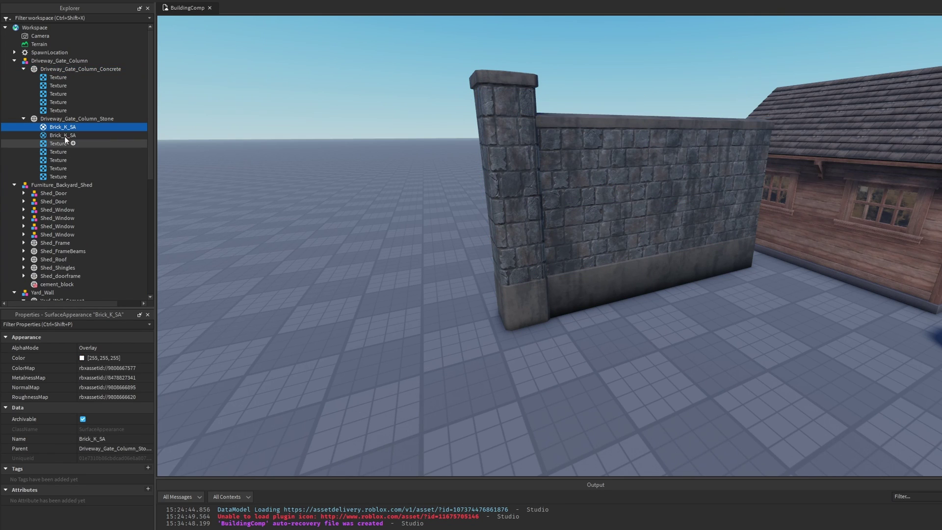
{"action": "left_click_drag", "start_coordinate": [55, 130], "coordinate": [74, 145]}
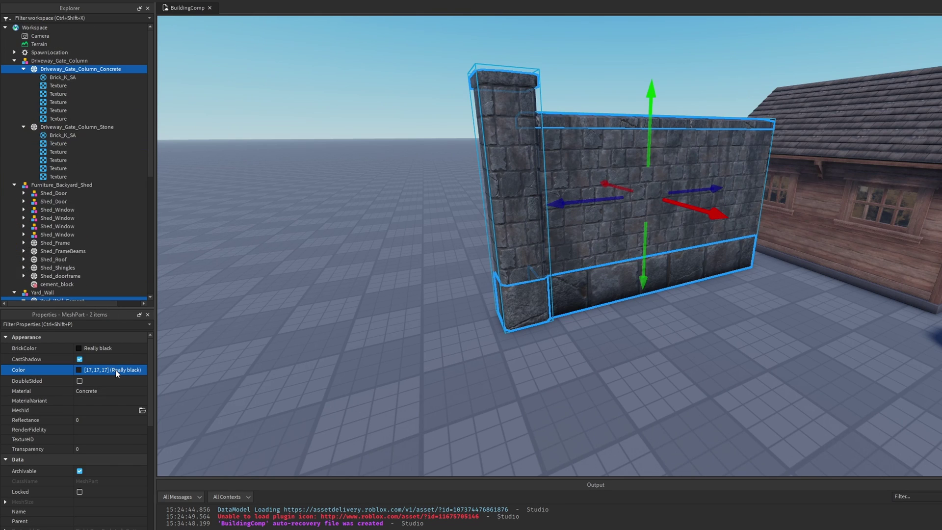
{"action": "left_click", "coordinate": [610, 381]}
{"action": "right_click_drag", "start_coordinate": [730, 355], "coordinate": [730, 355]}
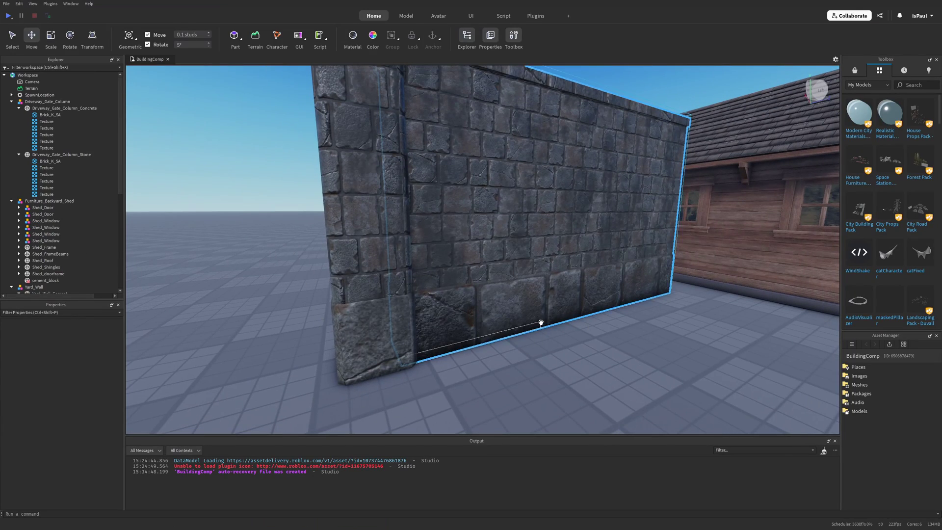
{"action": "scroll", "coordinate": [540, 322], "scroll_direction": "down", "scroll_amount": 5}
{"action": "right_click_drag", "start_coordinate": [545, 315], "coordinate": [588, 323]}
{"action": "right_click_drag", "start_coordinate": [632, 349], "coordinate": [479, 176]}
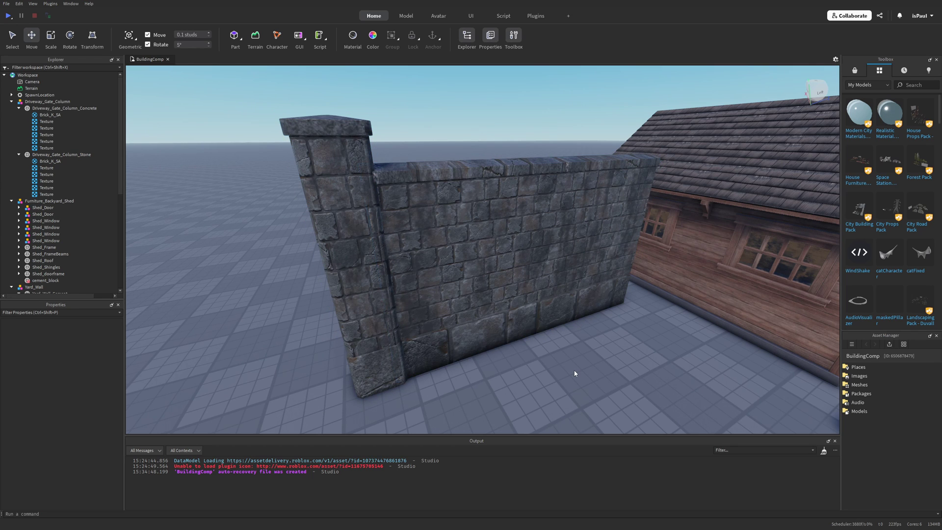
{"action": "scroll", "coordinate": [574, 374], "scroll_direction": "down", "scroll_amount": 4}
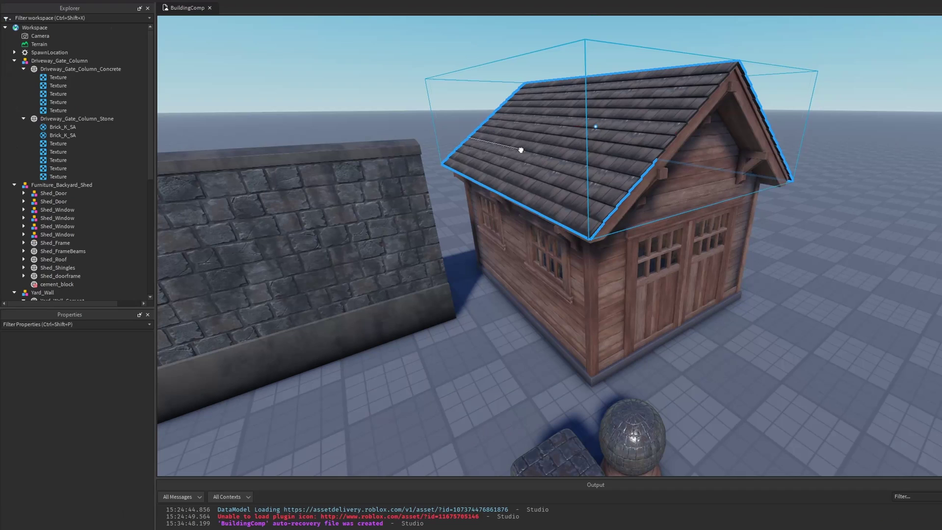
Replace the surface appearance of Shed_Shingles with a copy of Wood_Attic_Floor_Ceiling_C_SA from Shed_Frame.
{"action": "left_click", "coordinate": [415, 171]}
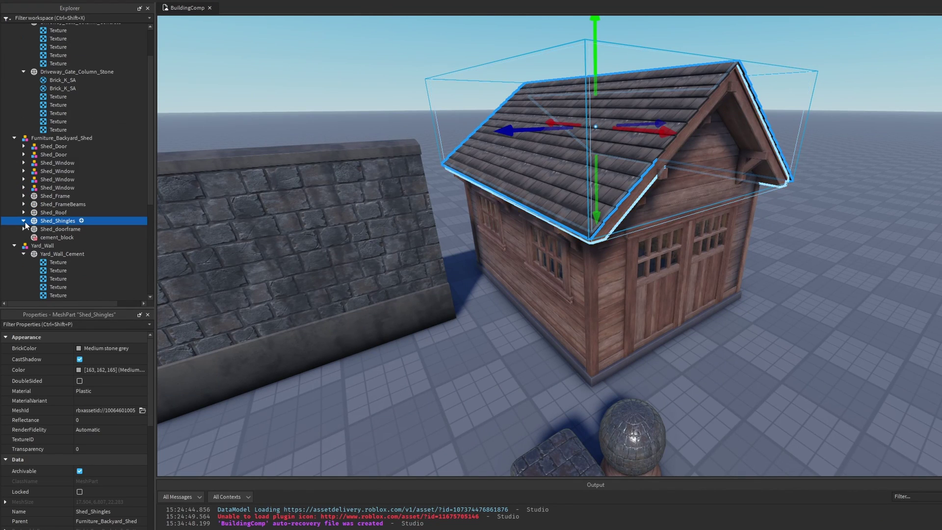
{"action": "left_click", "coordinate": [56, 229]}
{"action": "key", "text": "Delete"}
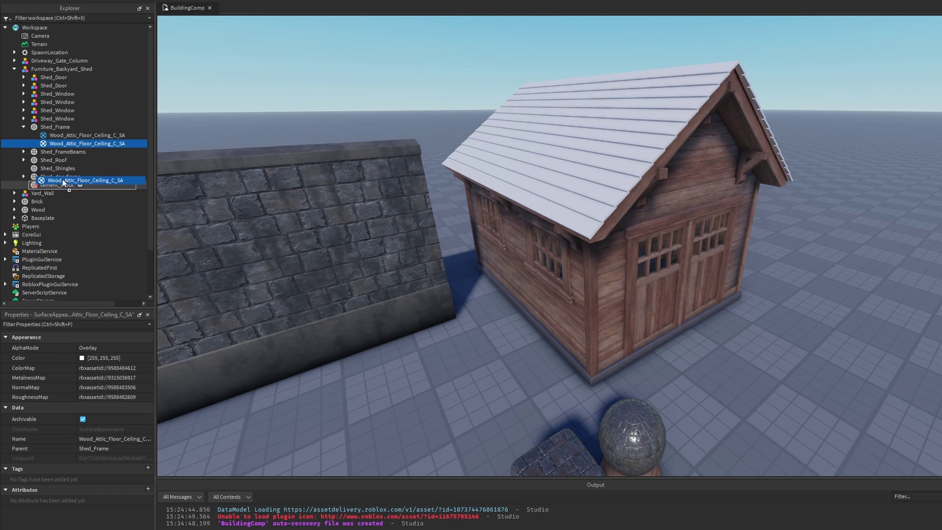
{"action": "left_click_drag", "start_coordinate": [62, 178], "coordinate": [60, 170]}
{"action": "left_click", "coordinate": [832, 328]}
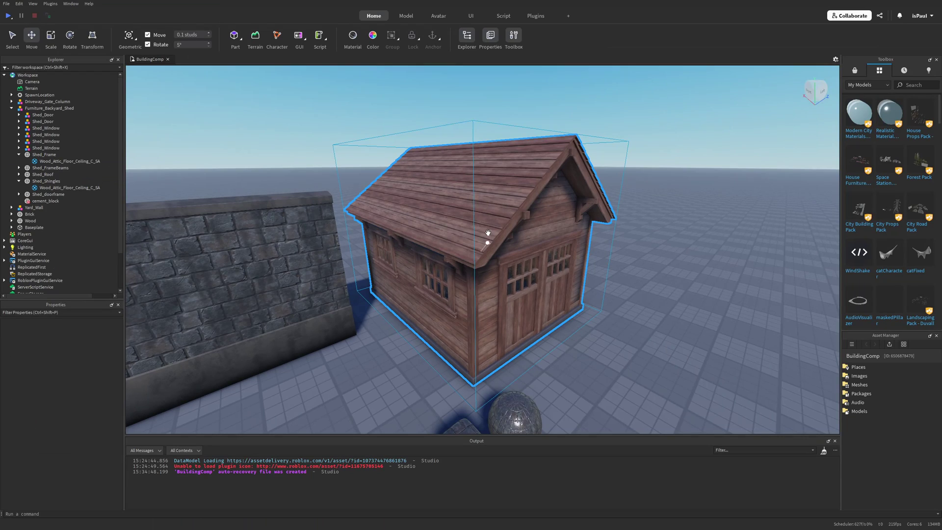
Examine the shed's wood-surfaced roof from several angles, undoing and redoing the surface swap for comparison.
{"action": "right_click_drag", "start_coordinate": [484, 222], "coordinate": [477, 218]}
{"action": "scroll", "coordinate": [473, 224], "scroll_direction": "down", "scroll_amount": 2}
{"action": "scroll", "coordinate": [461, 223], "scroll_direction": "up", "scroll_amount": 2}
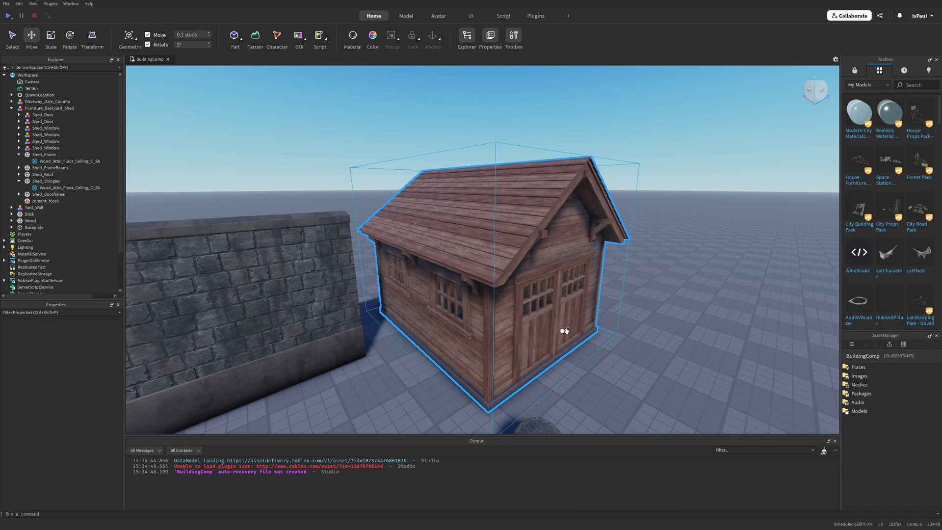
{"action": "scroll", "coordinate": [568, 330], "scroll_direction": "down", "scroll_amount": 2}
{"action": "scroll", "coordinate": [525, 263], "scroll_direction": "up", "scroll_amount": 2}
{"action": "right_click_drag", "start_coordinate": [525, 262], "coordinate": [435, 244]}
{"action": "key", "text": "ctrl+z"}
{"action": "key", "text": "ctrl+z"}
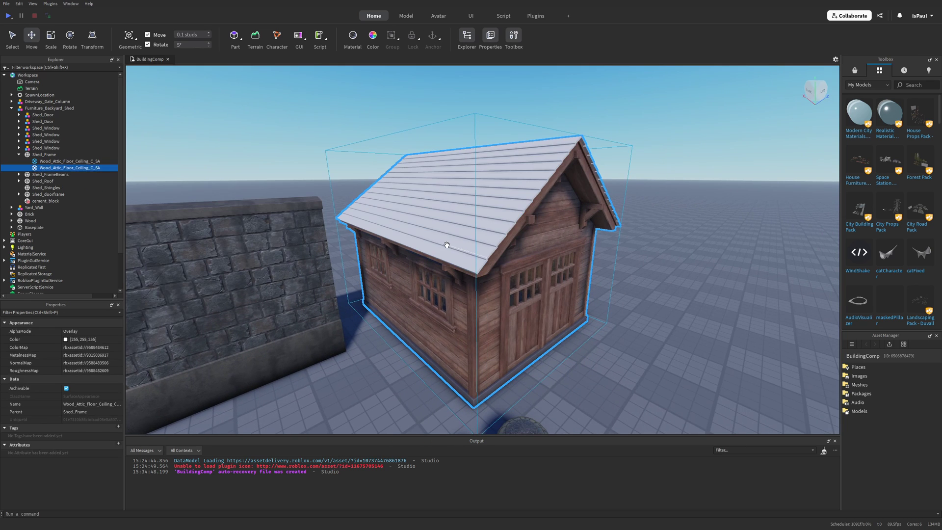
{"action": "key", "text": "ctrl+y"}
{"action": "right_click_drag", "start_coordinate": [494, 233], "coordinate": [494, 227]}
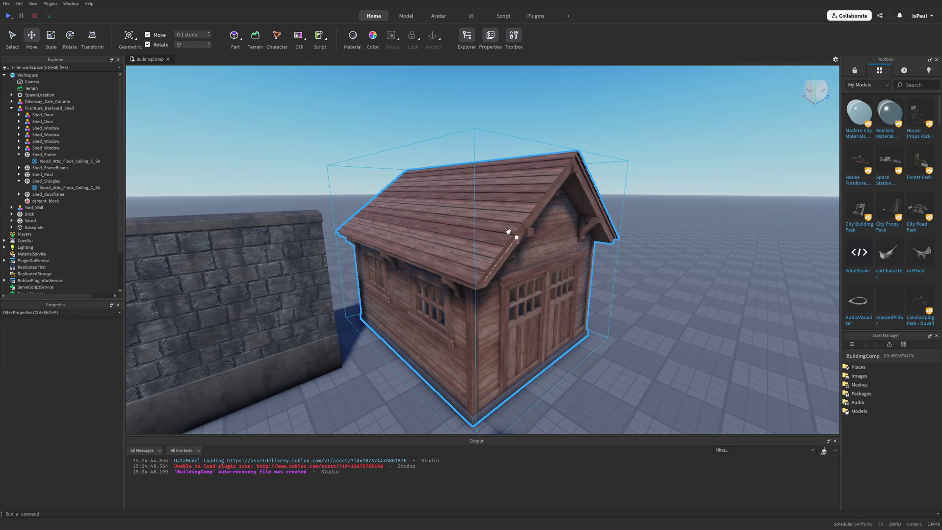
{"action": "right_click_drag", "start_coordinate": [515, 252], "coordinate": [499, 255]}
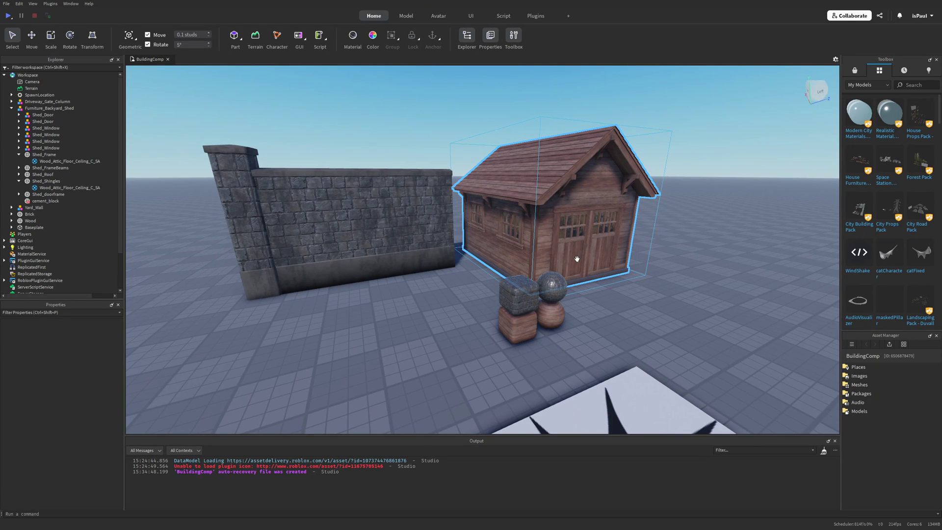
Insert an R15 masculine Block Avatar rig near the shed.
{"action": "left_click_drag", "start_coordinate": [507, 316], "coordinate": [532, 347]}
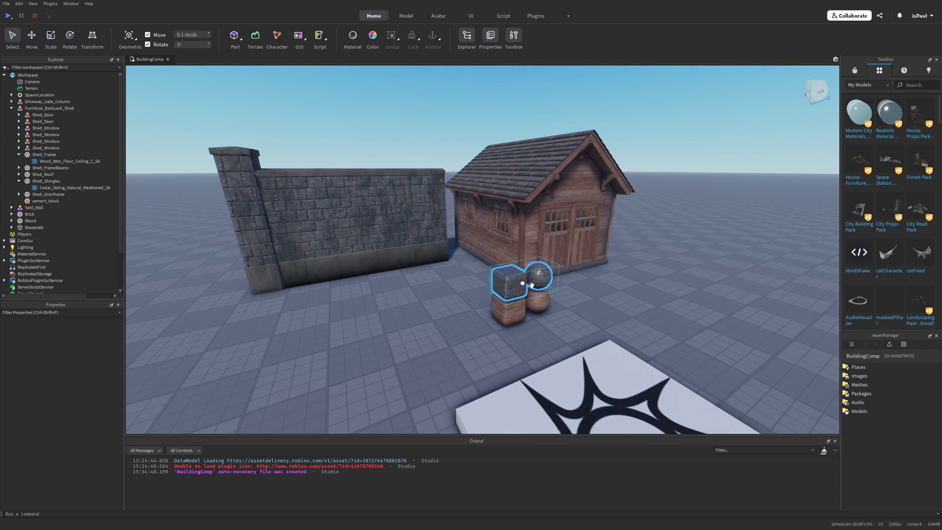
{"action": "right_click_drag", "start_coordinate": [541, 287], "coordinate": [572, 288]}
{"action": "key", "text": "a"}
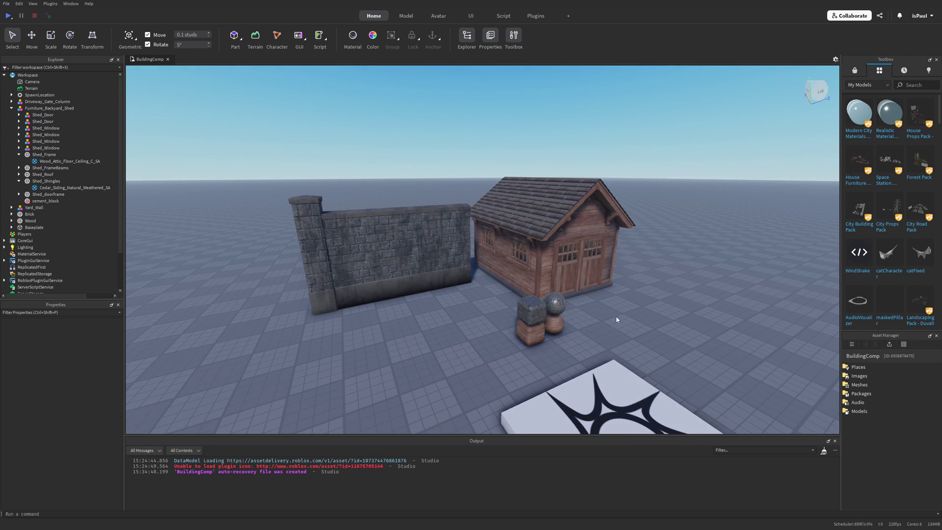
{"action": "key", "text": "s"}
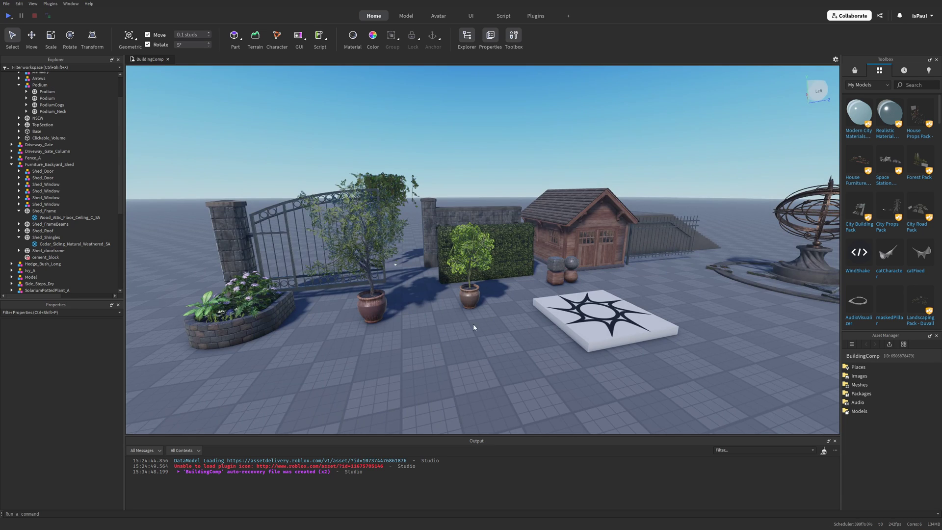
{"action": "right_click_drag", "start_coordinate": [441, 326], "coordinate": [445, 326]}
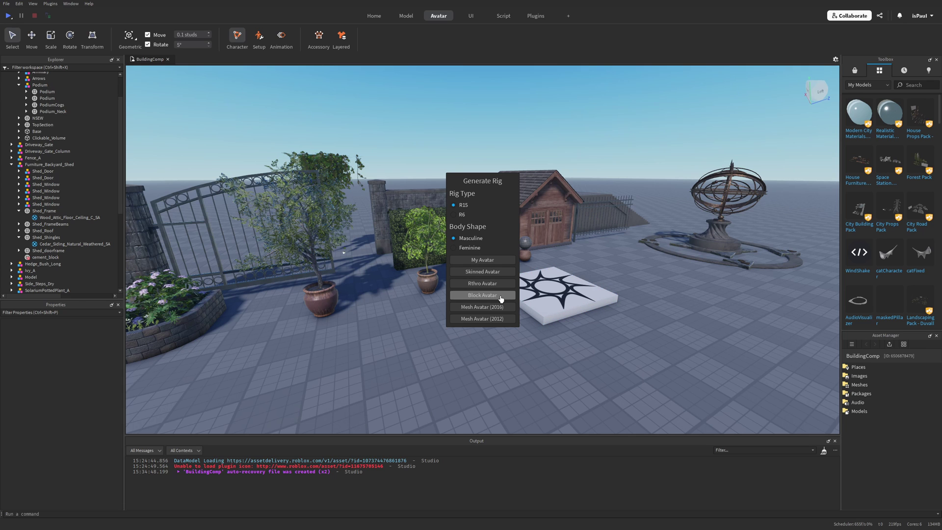
{"action": "left_click", "coordinate": [502, 296]}
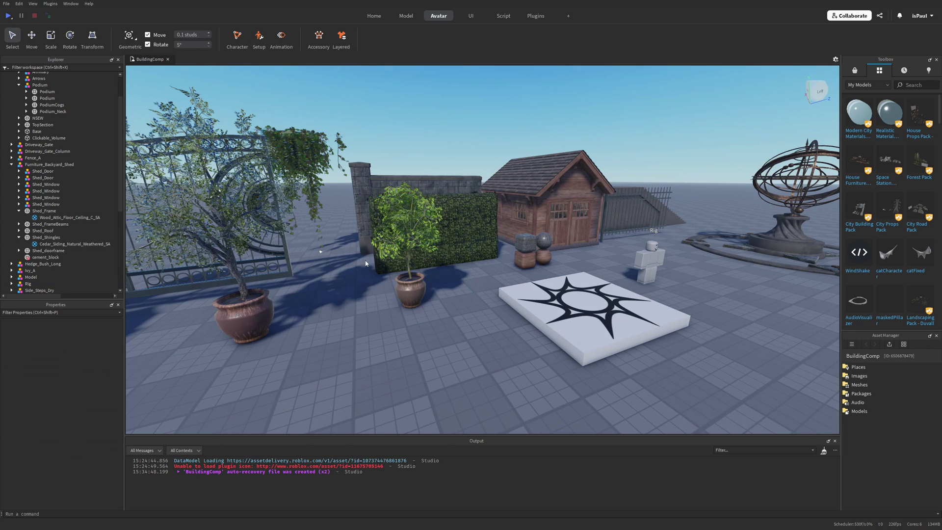
Move the Side_Steps_Dry stone steps to an empty area of the baseplate and rotate them.
{"action": "right_click_drag", "start_coordinate": [387, 255], "coordinate": [457, 220]}
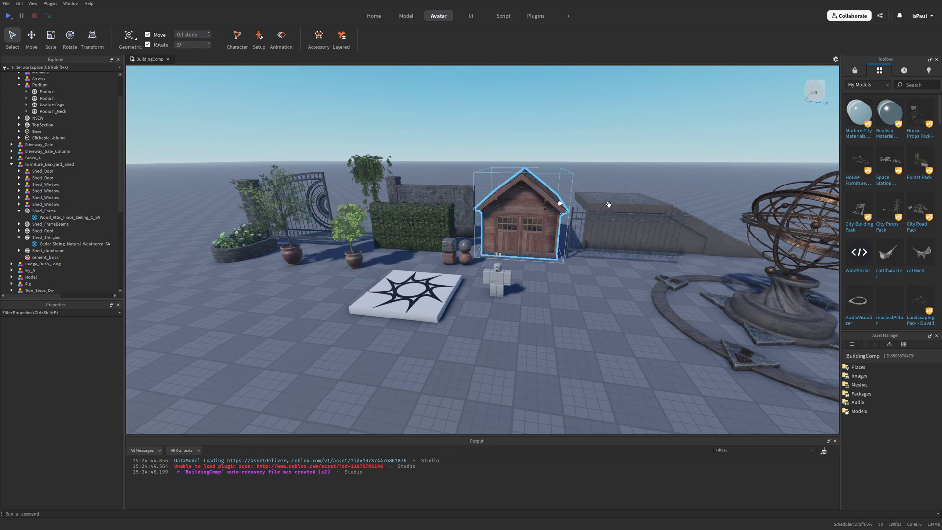
{"action": "right_click_drag", "start_coordinate": [453, 258], "coordinate": [461, 254]}
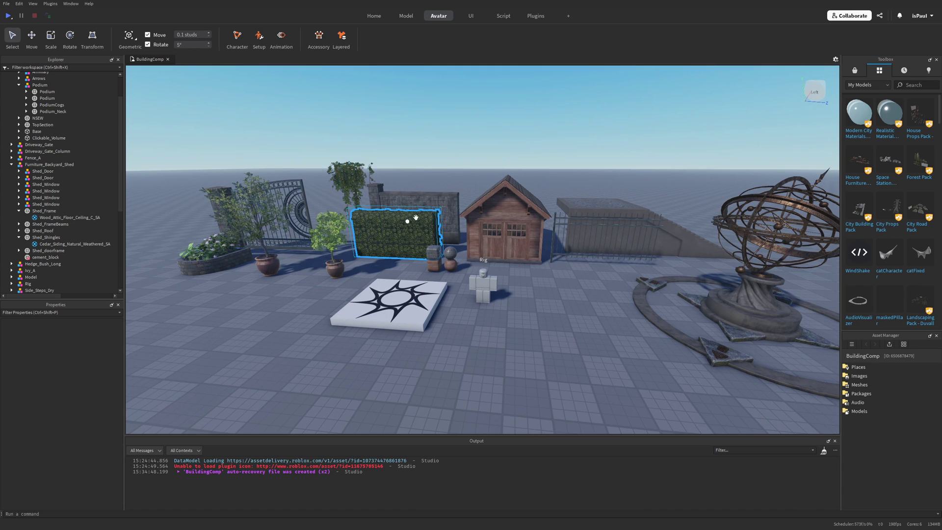
{"action": "right_click_drag", "start_coordinate": [596, 314], "coordinate": [591, 297]}
{"action": "scroll", "coordinate": [597, 315], "scroll_direction": "down", "scroll_amount": 2}
{"action": "scroll", "coordinate": [592, 313], "scroll_direction": "up", "scroll_amount": 2}
{"action": "key", "text": "a"}
{"action": "key", "text": "w"}
{"action": "key", "text": "d"}
{"action": "key", "text": "a"}
{"action": "left_click_drag", "start_coordinate": [587, 292], "coordinate": [388, 294]}
{"action": "key", "text": "ctrl+r"}
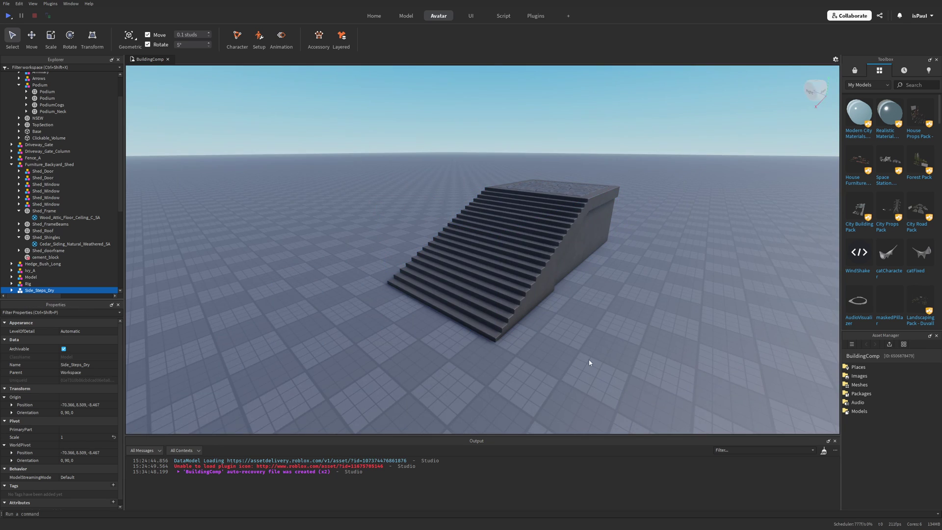
Examine the stone steps on the empty ground from several angles and distances.
{"action": "left_click", "coordinate": [575, 319]}
{"action": "scroll", "coordinate": [574, 319], "scroll_direction": "down", "scroll_amount": 2}
{"action": "scroll", "coordinate": [604, 328], "scroll_direction": "up", "scroll_amount": 2}
{"action": "right_click_drag", "start_coordinate": [610, 331], "coordinate": [608, 333]}
{"action": "scroll", "coordinate": [569, 265], "scroll_direction": "down", "scroll_amount": 2}
{"action": "scroll", "coordinate": [525, 228], "scroll_direction": "up", "scroll_amount": 1}
{"action": "scroll", "coordinate": [517, 226], "scroll_direction": "down", "scroll_amount": 1}
{"action": "right_click_drag", "start_coordinate": [465, 238], "coordinate": [506, 187]}
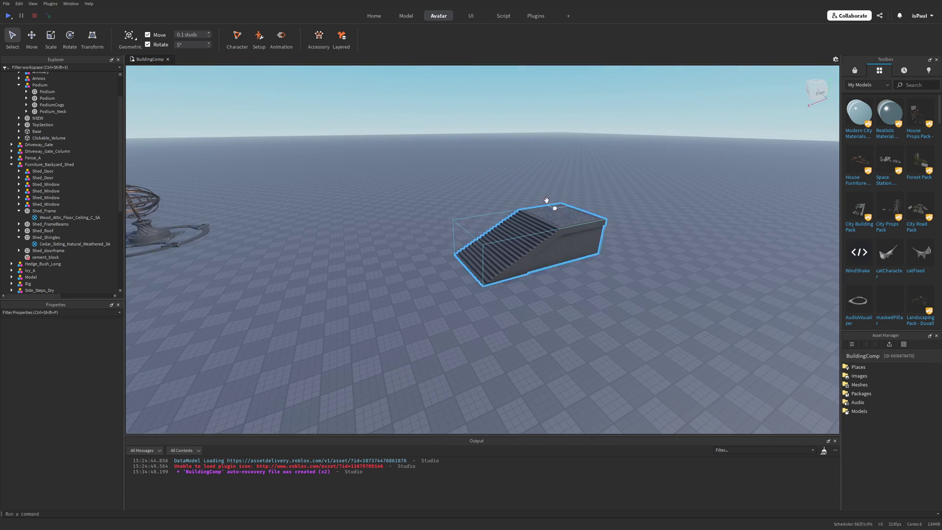
Group the gate column and yard wall into one model and bring a copy of it to the stone steps.
{"action": "right_click_drag", "start_coordinate": [573, 339], "coordinate": [569, 330]}
{"action": "scroll", "coordinate": [570, 330], "scroll_direction": "up", "scroll_amount": 3}
{"action": "scroll", "coordinate": [569, 330], "scroll_direction": "down", "scroll_amount": 2}
{"action": "left_click", "coordinate": [509, 213]}
{"action": "left_click", "coordinate": [481, 206], "text": "shift"}
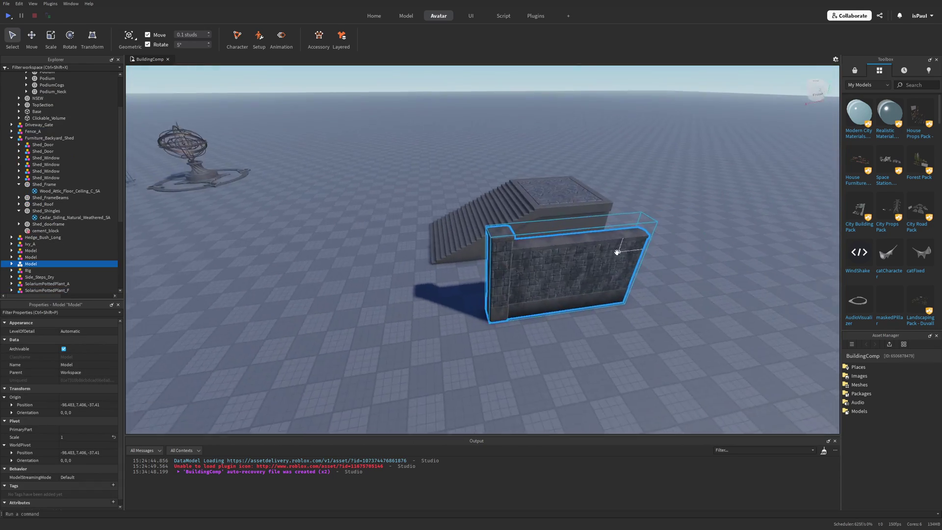
Line one side of the steps with two wall models end to end and duplicate both to the opposite side, 20 studs across.
{"action": "right_click_drag", "start_coordinate": [616, 252], "coordinate": [637, 261]}
{"action": "left_click_drag", "start_coordinate": [637, 260], "coordinate": [446, 229]}
{"action": "left_click_drag", "start_coordinate": [445, 230], "coordinate": [451, 231]}
{"action": "left_click_drag", "start_coordinate": [539, 260], "coordinate": [528, 267]}
{"action": "left_click_drag", "start_coordinate": [528, 267], "coordinate": [525, 267]}
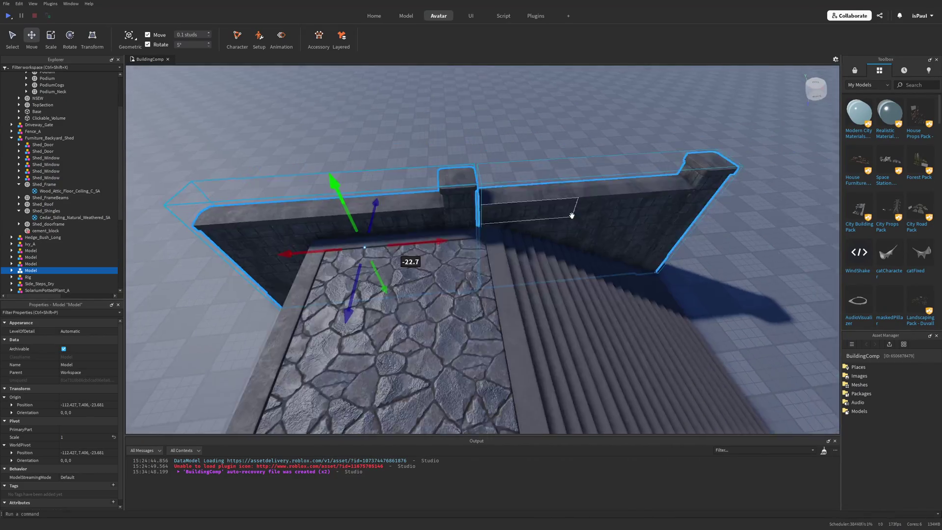
{"action": "left_click_drag", "start_coordinate": [572, 216], "coordinate": [645, 268]}
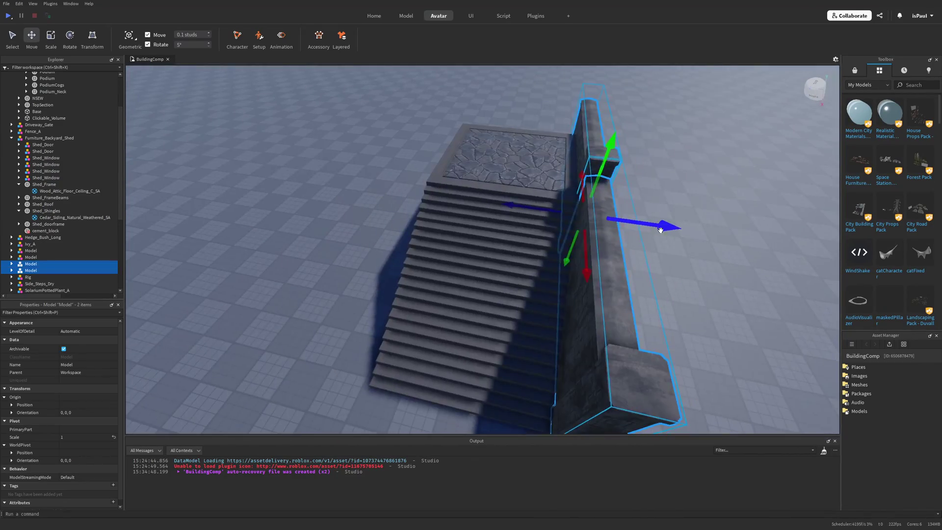
{"action": "left_click_drag", "start_coordinate": [608, 221], "coordinate": [595, 220]}
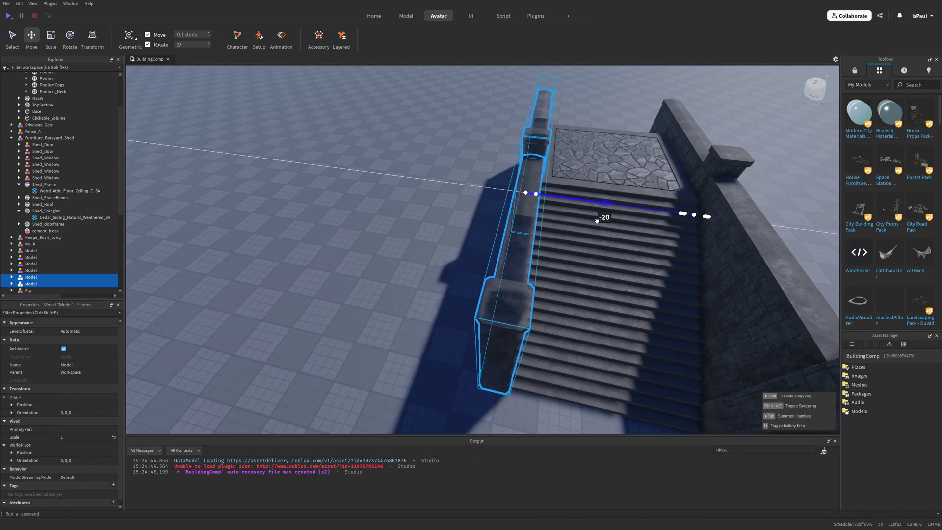
Duplicate the wall models turned 90° and extend them outward from the front columns on both sides of the steps.
{"action": "left_click", "coordinate": [461, 182]}
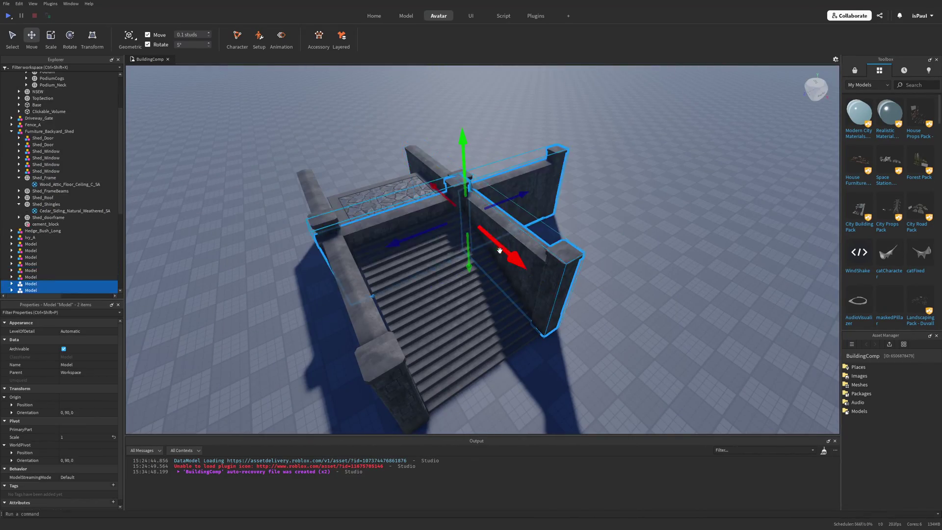
{"action": "left_click_drag", "start_coordinate": [491, 246], "coordinate": [610, 231]}
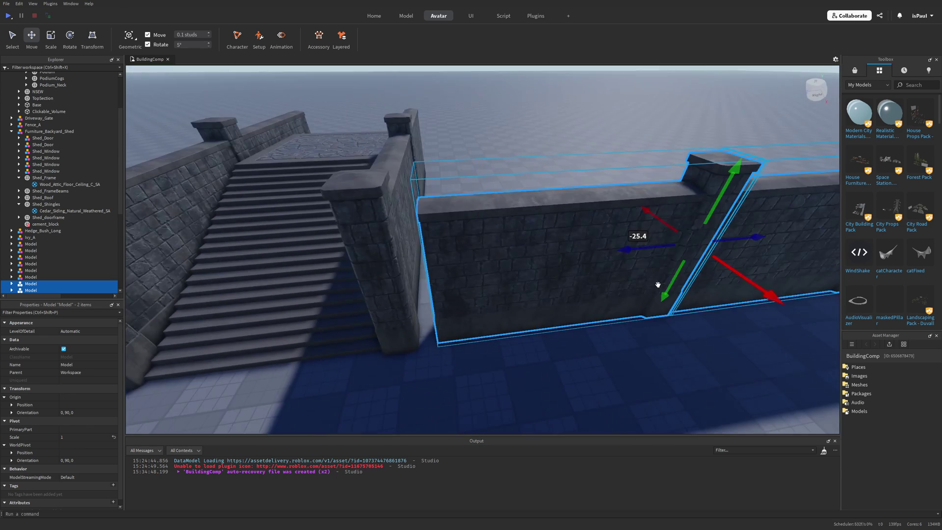
{"action": "left_click_drag", "start_coordinate": [662, 220], "coordinate": [680, 250]}
{"action": "left_click_drag", "start_coordinate": [681, 251], "coordinate": [681, 250]}
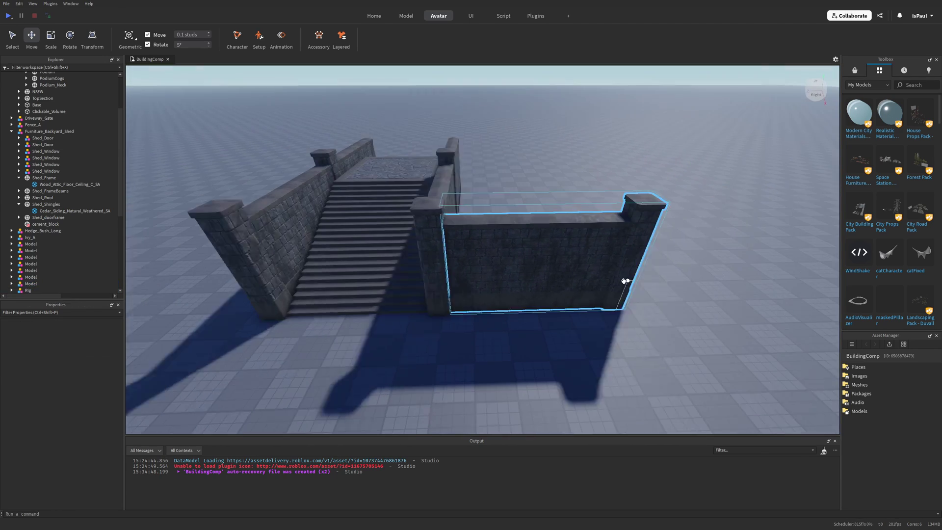
{"action": "left_click", "coordinate": [624, 279]}
{"action": "left_click_drag", "start_coordinate": [374, 270], "coordinate": [430, 252]}
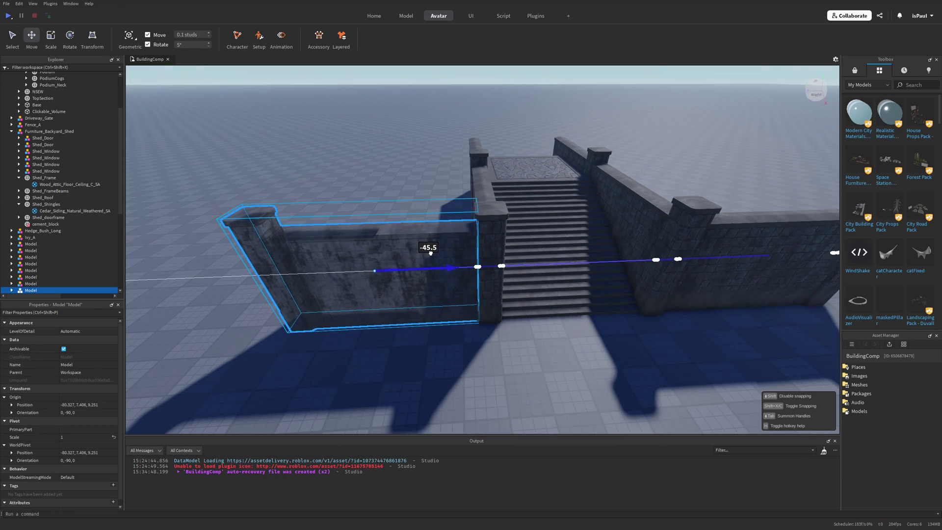
Insert a part and stretch it to 41.5 × 1 × 22.3 studs as a terrace floor behind the front wall.
{"action": "right_click", "coordinate": [522, 290]}
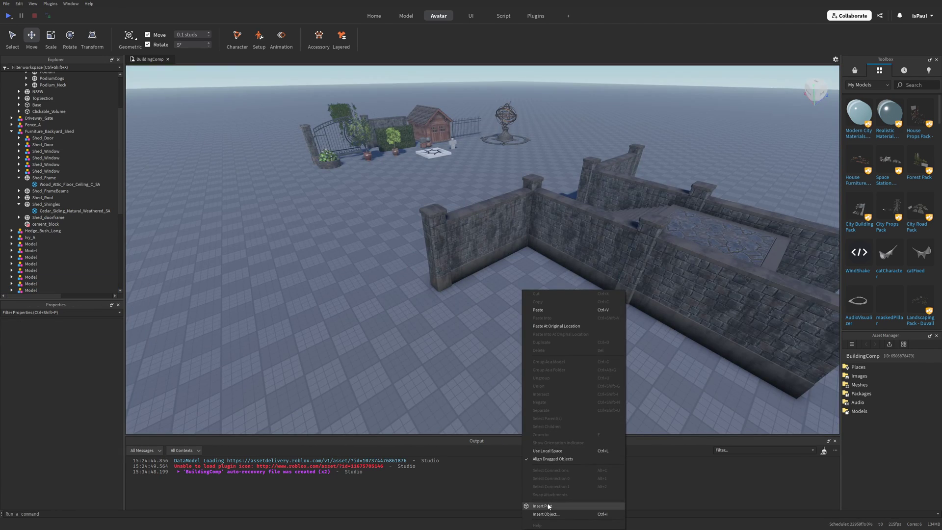
{"action": "left_click", "coordinate": [544, 506]}
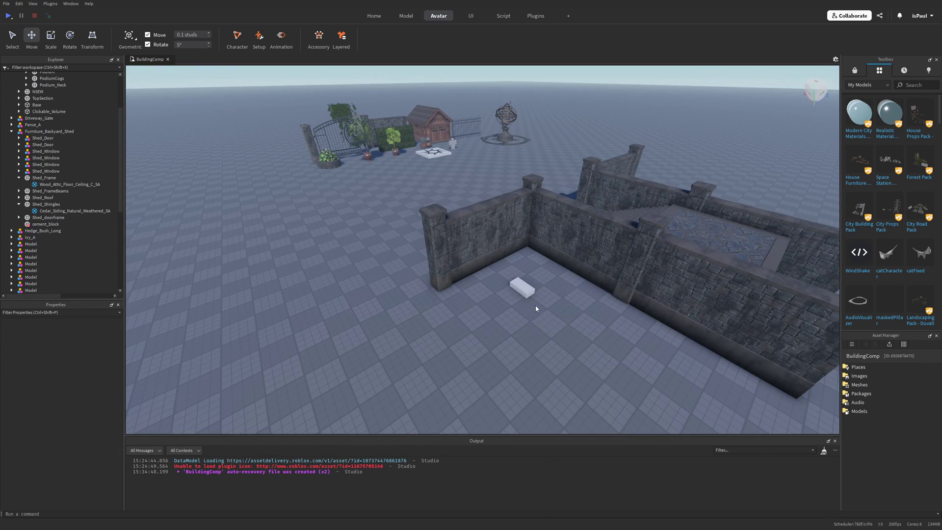
{"action": "left_click_drag", "start_coordinate": [358, 331], "coordinate": [337, 312]}
Darken the terrace floor part's color to Dark taupe and give it a small rectangular paver material.
{"action": "left_click", "coordinate": [72, 357]}
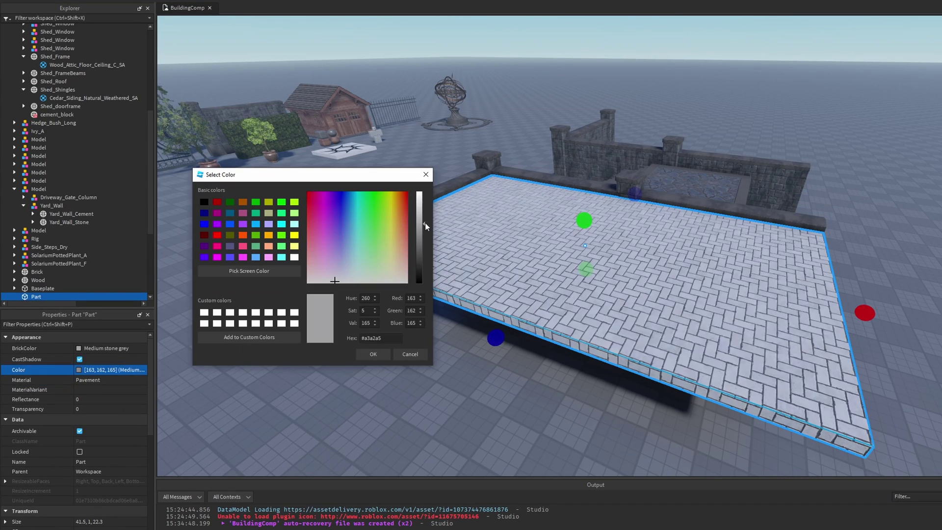
{"action": "left_click_drag", "start_coordinate": [423, 236], "coordinate": [422, 263]}
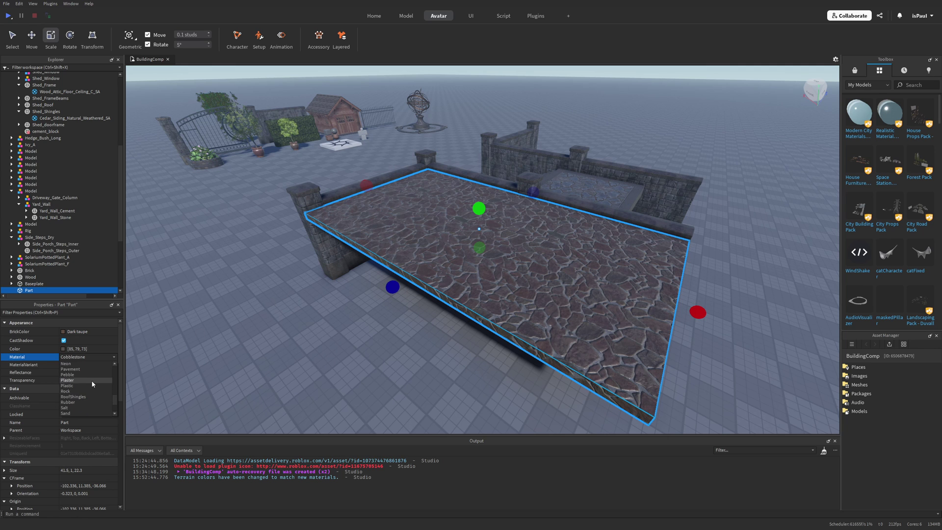
{"action": "scroll", "coordinate": [92, 380], "scroll_direction": "down", "scroll_amount": 2}
{"action": "left_click", "coordinate": [82, 380]}
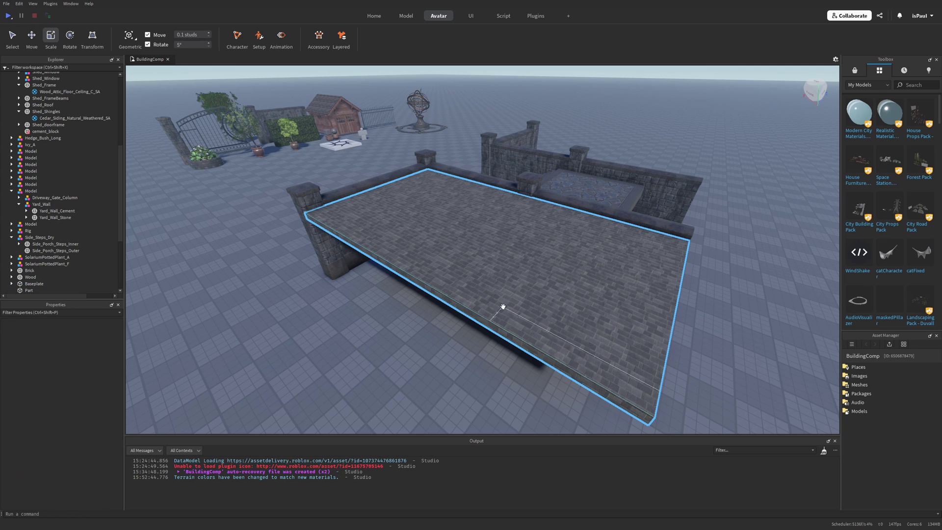
Duplicate the terrace floor part onto the walled area on the other side of the steps.
{"action": "scroll", "coordinate": [502, 306], "scroll_direction": "up", "scroll_amount": 4}
{"action": "right_click_drag", "start_coordinate": [502, 306], "coordinate": [422, 293]}
{"action": "scroll", "coordinate": [494, 269], "scroll_direction": "down", "scroll_amount": 6}
{"action": "right_click_drag", "start_coordinate": [494, 269], "coordinate": [571, 317]}
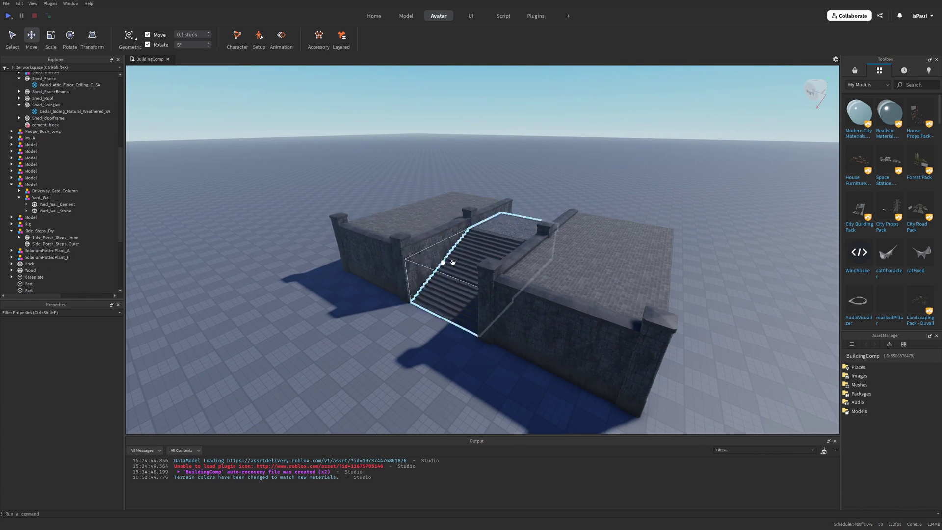
Place copies of the stone flower planter against the front walls on both sides of the steps.
{"action": "scroll", "coordinate": [472, 390], "scroll_direction": "up", "scroll_amount": 3}
{"action": "scroll", "coordinate": [540, 305], "scroll_direction": "down", "scroll_amount": 4}
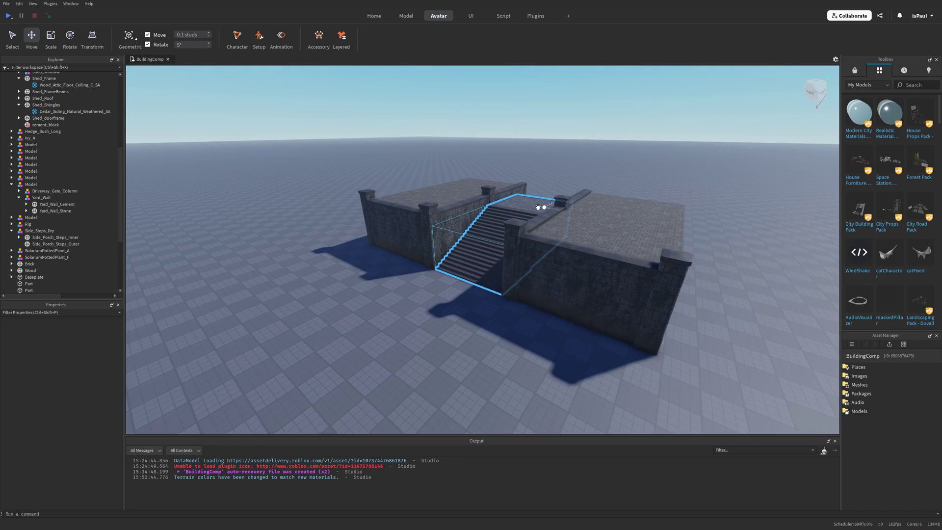
{"action": "scroll", "coordinate": [529, 221], "scroll_direction": "up", "scroll_amount": 4}
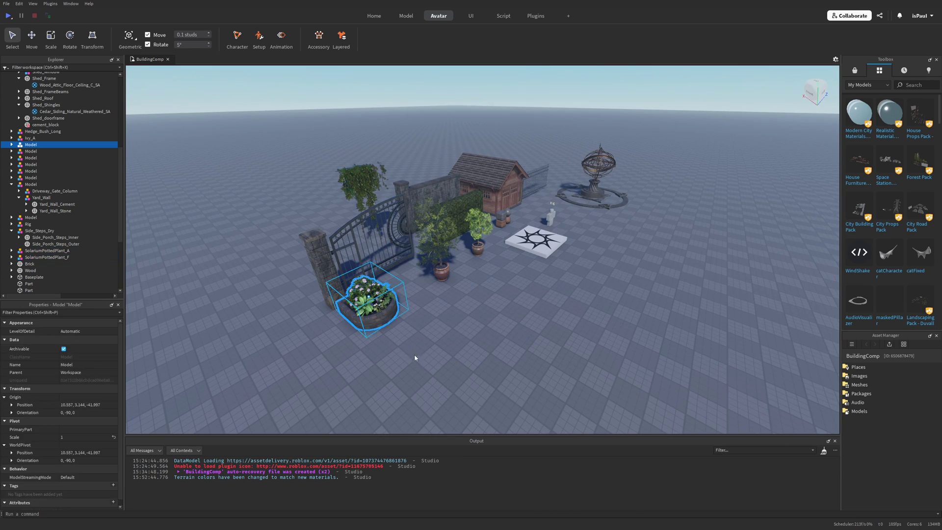
{"action": "left_click_drag", "start_coordinate": [502, 341], "coordinate": [466, 291]}
{"action": "left_click_drag", "start_coordinate": [564, 294], "coordinate": [556, 275]}
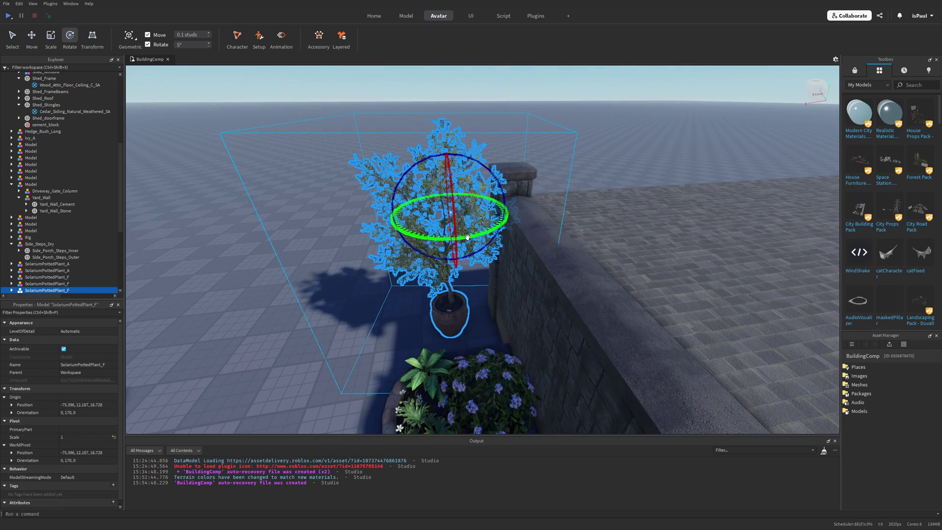
Turn the SolariumPottedPlant_F beside the planter to a 150° orientation and place SolariumPottedPlant_A copies next to the planters.
{"action": "left_click_drag", "start_coordinate": [467, 238], "coordinate": [472, 298]}
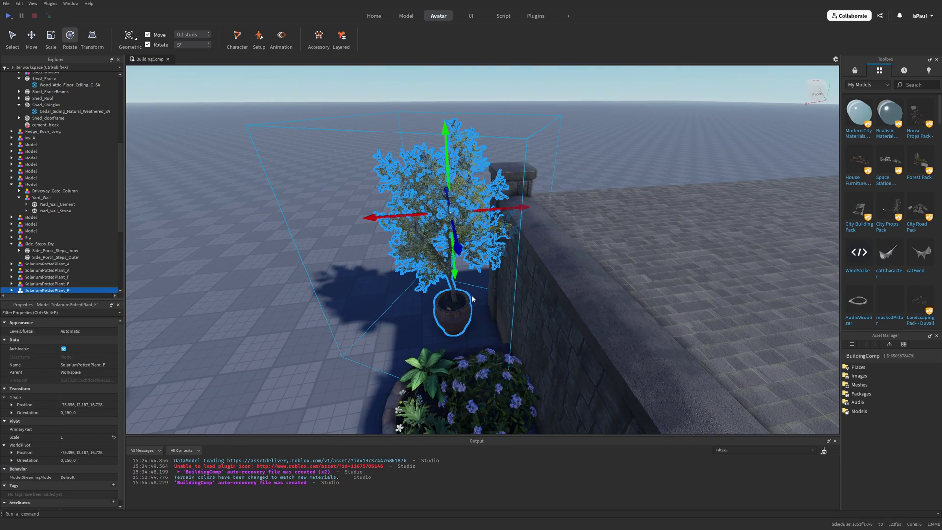
{"action": "left_click_drag", "start_coordinate": [406, 236], "coordinate": [383, 245]}
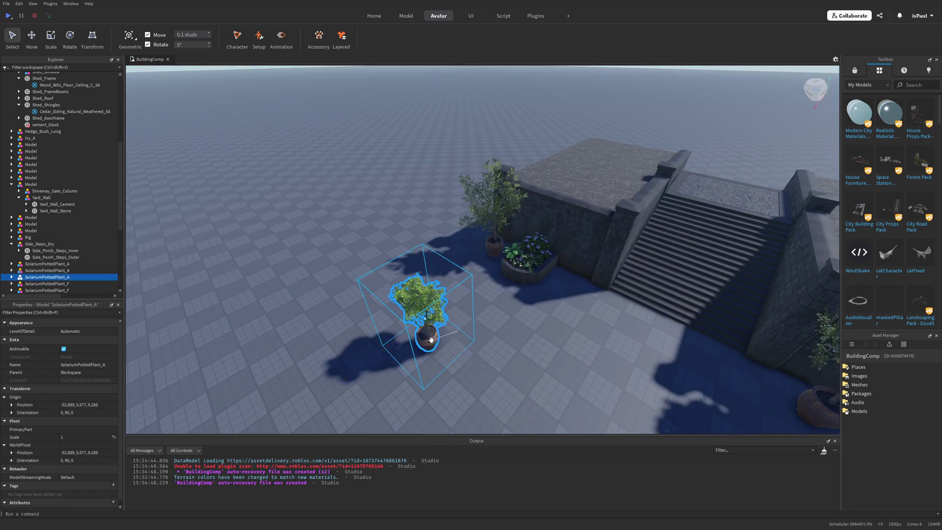
{"action": "left_click_drag", "start_coordinate": [518, 251], "coordinate": [538, 267]}
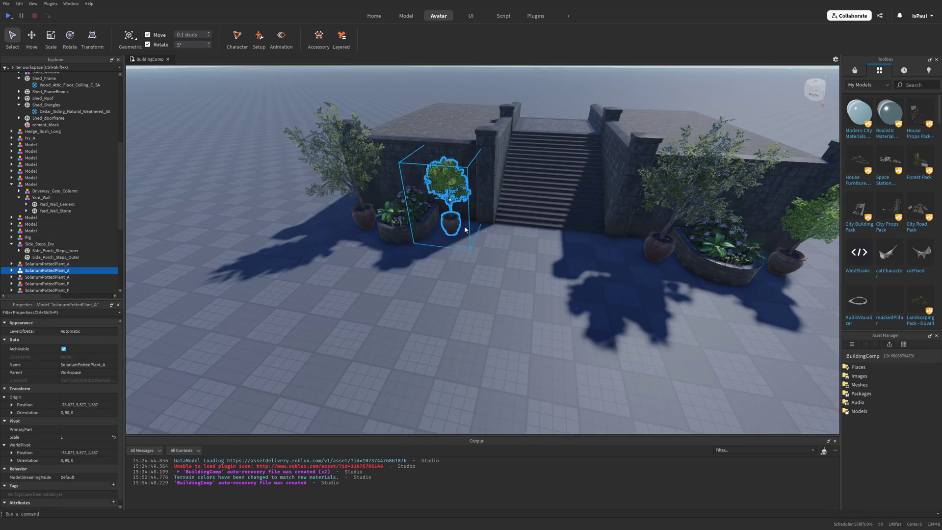
{"action": "left_click", "coordinate": [432, 259]}
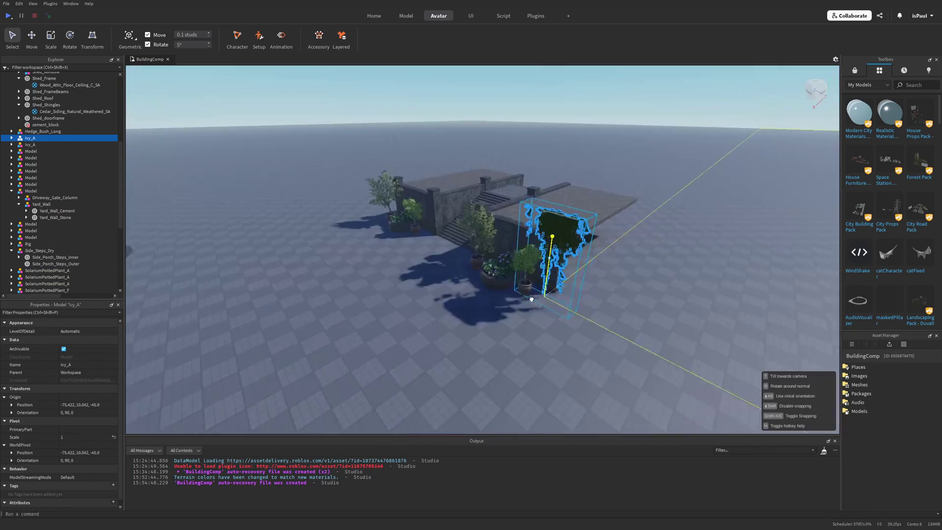
Hang an Ivy_A copy on the front wall and set a Hedge_Bush_Long copy on the terrace above it.
{"action": "left_click_drag", "start_coordinate": [551, 298], "coordinate": [549, 323]}
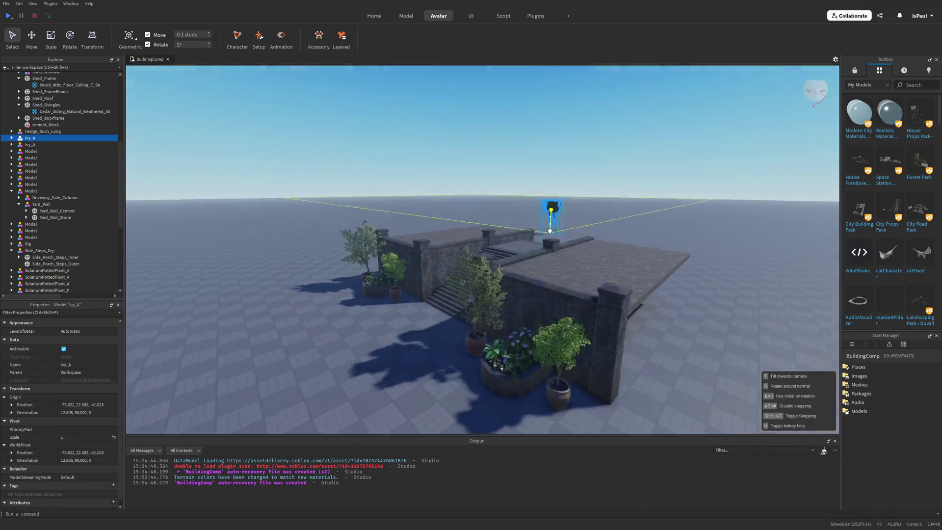
{"action": "left_click_drag", "start_coordinate": [542, 255], "coordinate": [598, 287]}
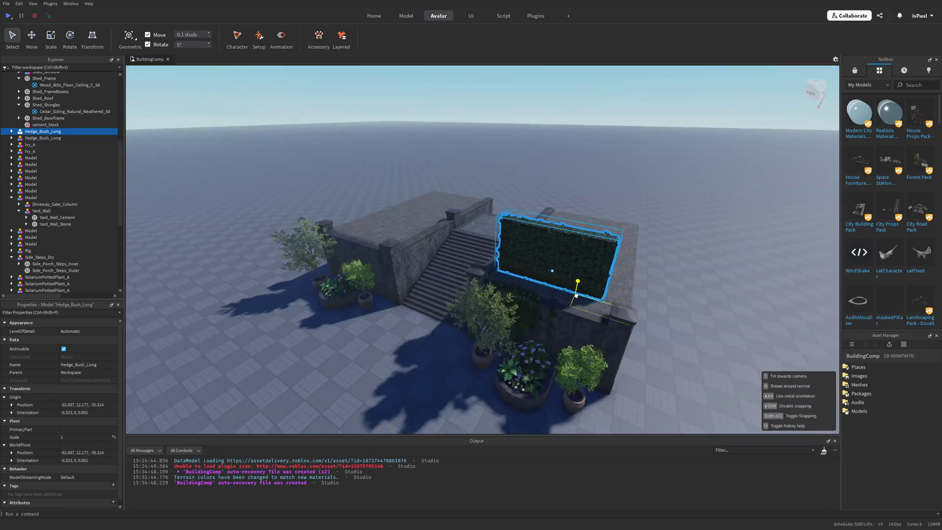
{"action": "mouse_move", "coordinate": [578, 280]}
{"action": "left_mouse_down"}
{"action": "mouse_move", "coordinate": [546, 284]}
{"action": "mouse_move", "coordinate": [567, 289]}
{"action": "left_mouse_up"}
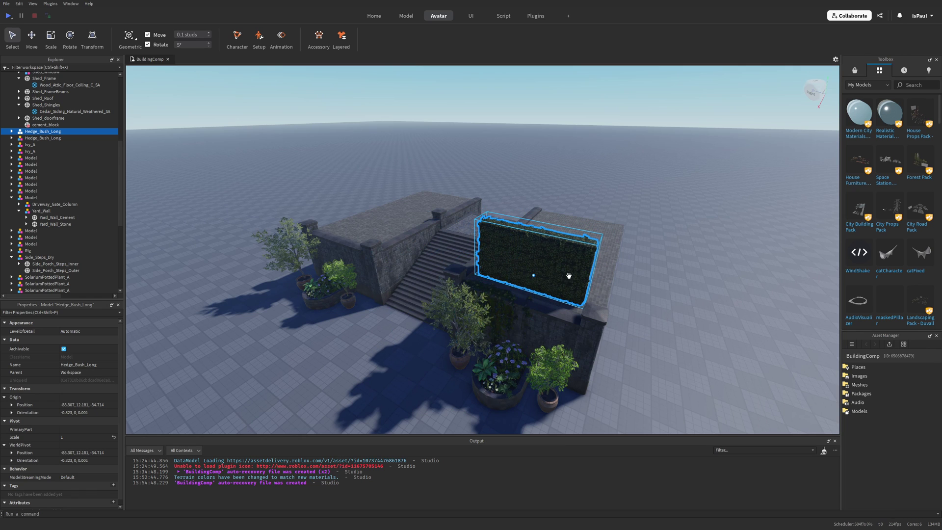
{"action": "left_click_drag", "start_coordinate": [515, 216], "coordinate": [512, 224]}
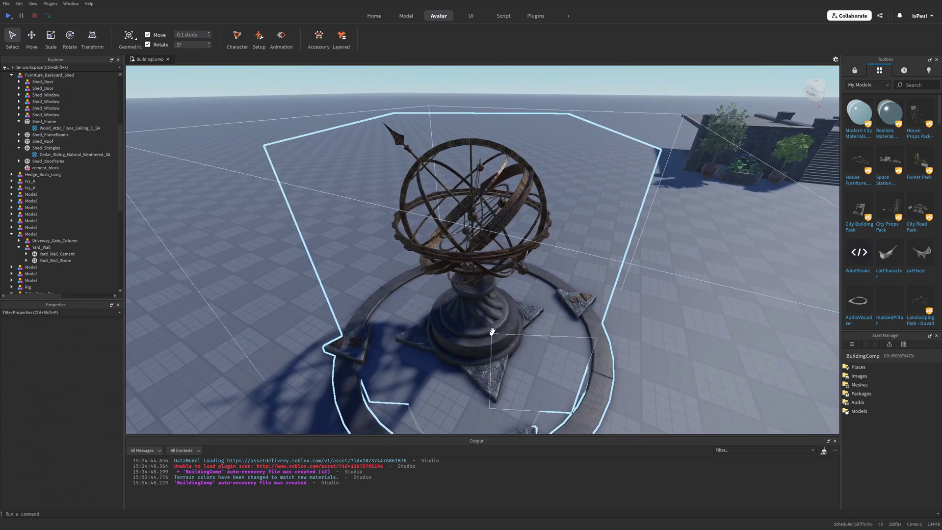
Move the Armillary_Exterior model sideways to line it up in front of the staircase, shifting it about 12.2 studs.
{"action": "left_click", "coordinate": [557, 343]}
{"action": "key", "text": "ctrl+2"}
{"action": "left_click_drag", "start_coordinate": [520, 214], "coordinate": [544, 214]}
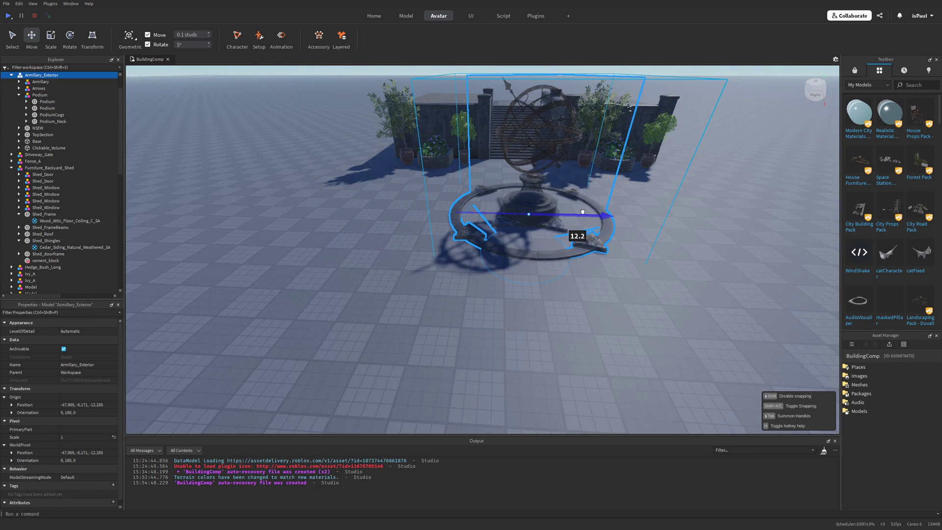
Duplicate the Driveway_Gate model and place the copy on the ground in front of the armillary.
{"action": "scroll", "coordinate": [593, 236], "scroll_direction": "down", "scroll_amount": 2}
{"action": "right_click_drag", "start_coordinate": [620, 269], "coordinate": [579, 288]}
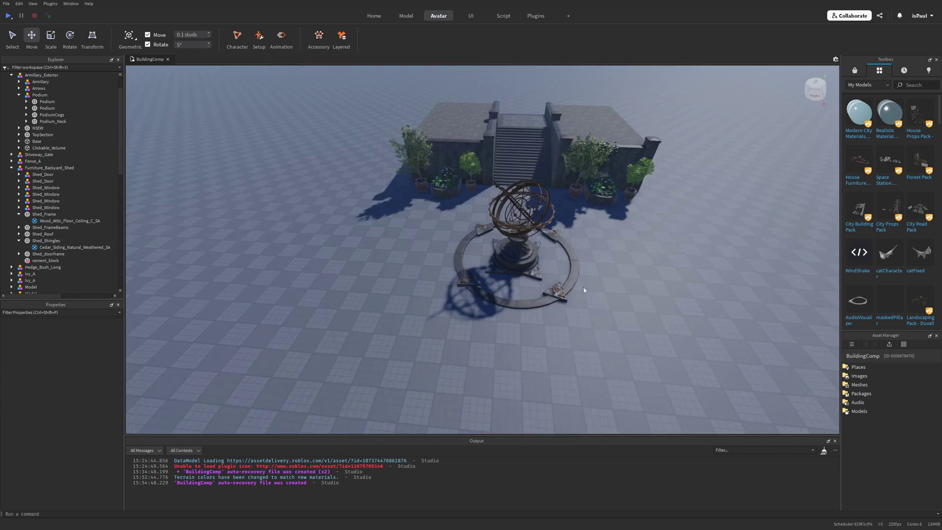
{"action": "scroll", "coordinate": [463, 266], "scroll_direction": "up", "scroll_amount": 2}
{"action": "scroll", "coordinate": [597, 279], "scroll_direction": "down", "scroll_amount": 2}
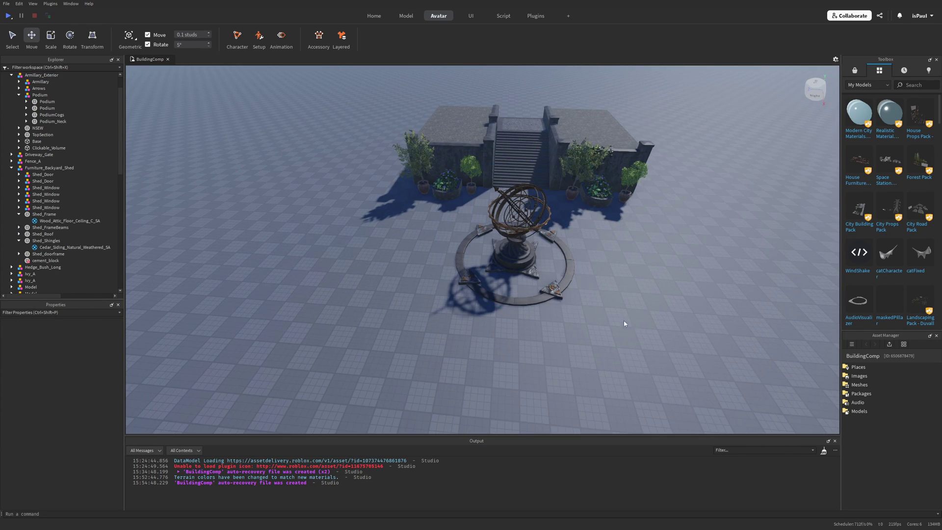
{"action": "right_click_drag", "start_coordinate": [614, 323], "coordinate": [537, 255]}
{"action": "left_click", "coordinate": [316, 374]}
{"action": "key", "text": "ctrl+d"}
{"action": "left_click_drag", "start_coordinate": [316, 374], "coordinate": [520, 310]}
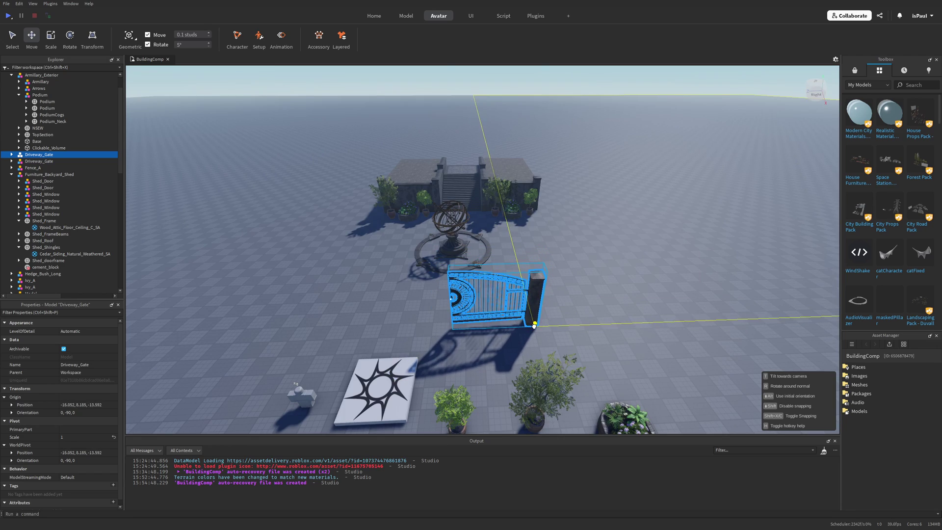
Try the Driveway_Gate copy at the top of the staircase beside the paved landing.
{"action": "right_click_drag", "start_coordinate": [599, 317], "coordinate": [584, 327]}
{"action": "key", "text": "ctrl+1"}
{"action": "left_click_drag", "start_coordinate": [564, 317], "coordinate": [555, 336]}
{"action": "right_click_drag", "start_coordinate": [554, 337], "coordinate": [557, 278]}
{"action": "key", "text": "w"}
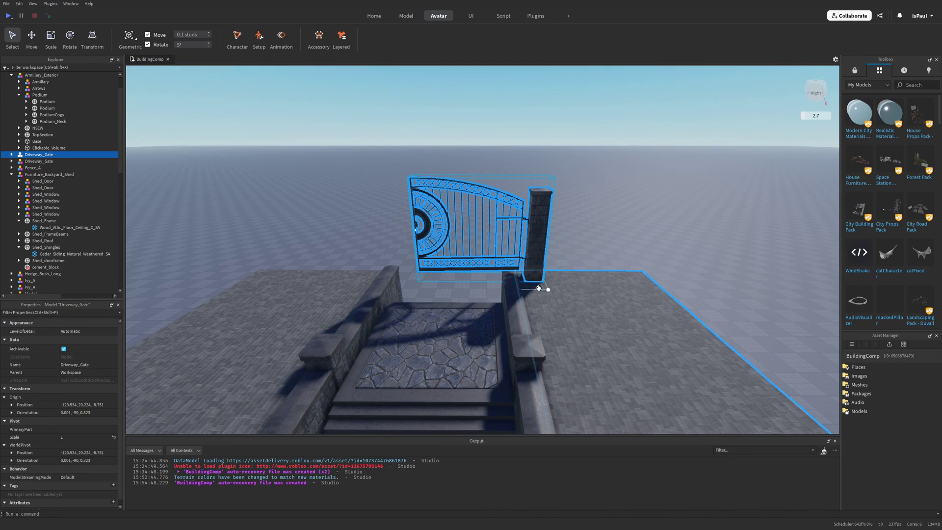
{"action": "key", "text": "a"}
Place the gate copy on the ground near the armillary and rotate its Driveway_Gate panel by 5° at the column.
{"action": "left_click_drag", "start_coordinate": [633, 280], "coordinate": [541, 316]}
{"action": "right_click_drag", "start_coordinate": [541, 315], "coordinate": [548, 320]}
{"action": "right_click_drag", "start_coordinate": [600, 274], "coordinate": [524, 300]}
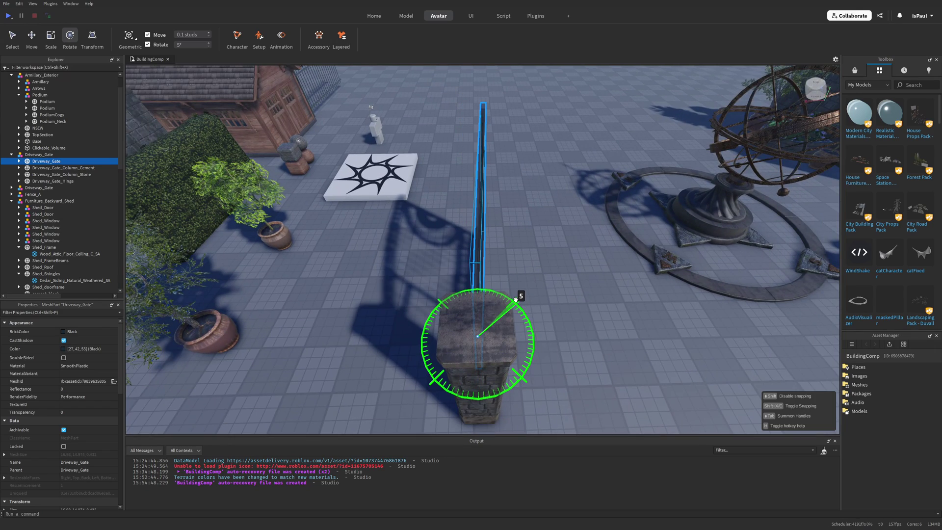
{"action": "right_click_drag", "start_coordinate": [499, 327], "coordinate": [505, 323]}
Duplicate the gate and set the copy opposite the first with its column at the far end, forming a double gate.
{"action": "key", "text": "ctrl+2"}
{"action": "key", "text": "ctrl+d"}
{"action": "left_click_drag", "start_coordinate": [601, 241], "coordinate": [433, 224]}
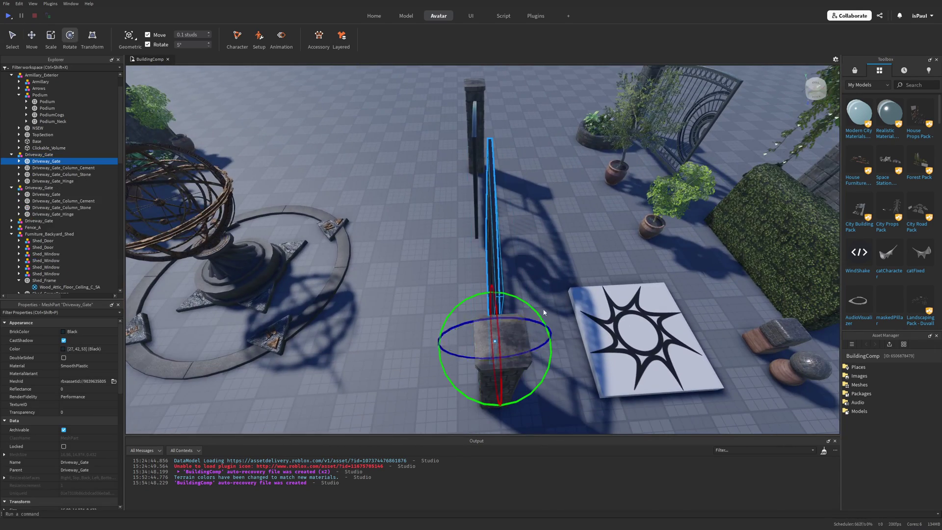
Place Fence_A sections against the outer sides of both gate columns, in line with the double gate.
{"action": "left_click", "coordinate": [557, 251]}
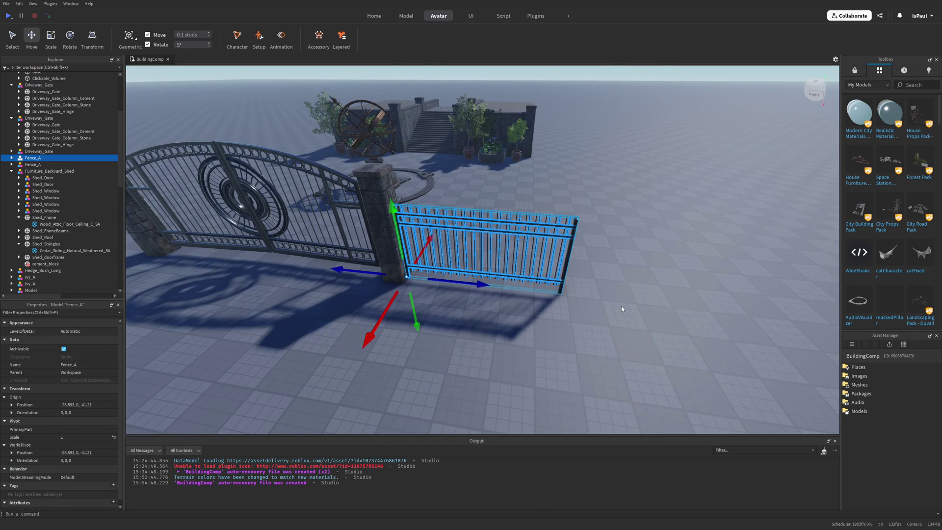
{"action": "key", "text": "a"}
{"action": "right_click_drag", "start_coordinate": [543, 279], "coordinate": [582, 277]}
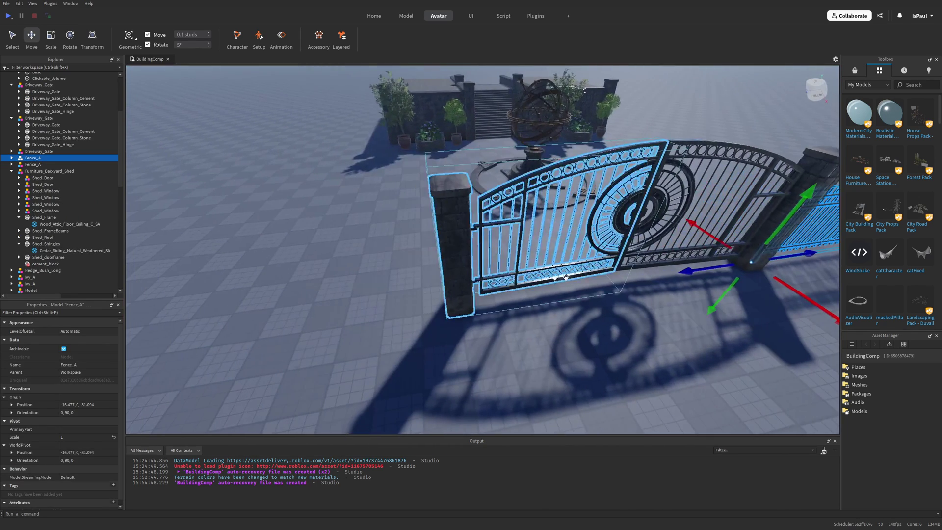
{"action": "left_click_drag", "start_coordinate": [656, 276], "coordinate": [304, 297]}
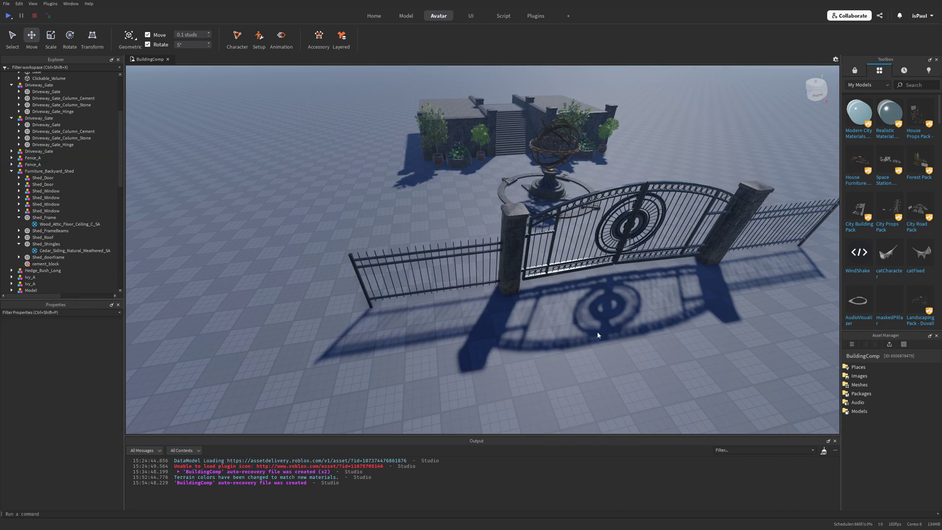
Set Hedge_Bush_Long behind one fence section and shift a duplicate about 60.1 studs to sit behind the opposite section.
{"action": "key", "text": "s"}
{"action": "right_click_drag", "start_coordinate": [602, 329], "coordinate": [611, 325]}
{"action": "left_click_drag", "start_coordinate": [652, 249], "coordinate": [595, 221]}
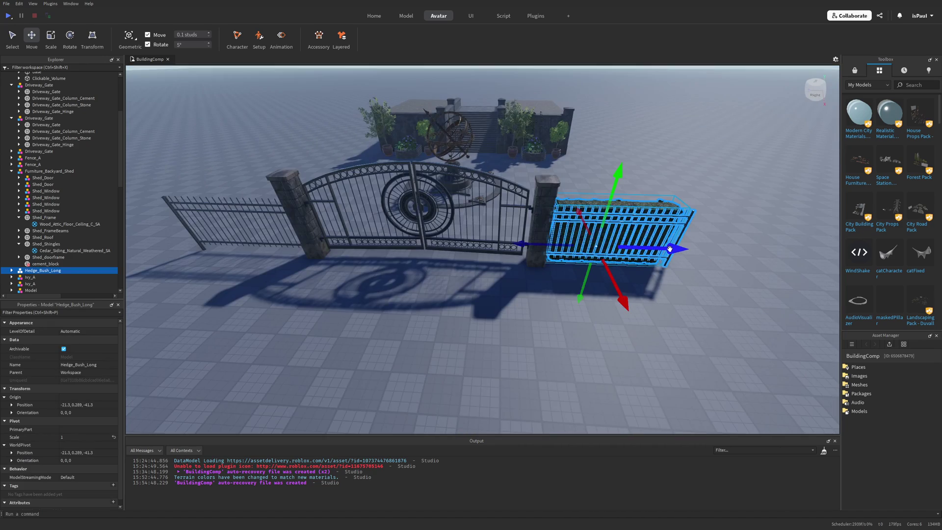
{"action": "key", "text": "ctrl+d"}
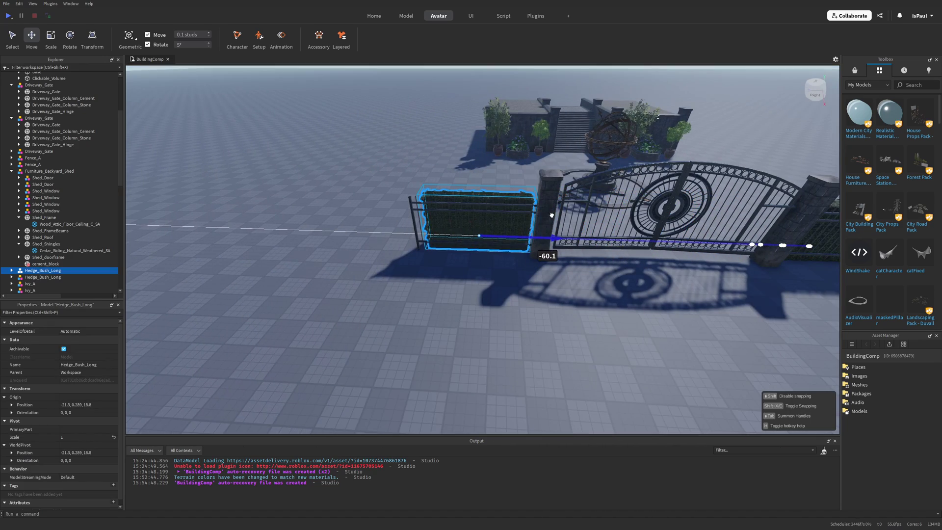
{"action": "left_click", "coordinate": [610, 307]}
Examine the assembled gate, fences, hedges, armillary and terrace from several angles.
{"action": "key", "text": "s"}
{"action": "right_click_drag", "start_coordinate": [609, 309], "coordinate": [581, 311]}
{"action": "key", "text": "d"}
{"action": "key", "text": "a"}
{"action": "key", "text": "a"}
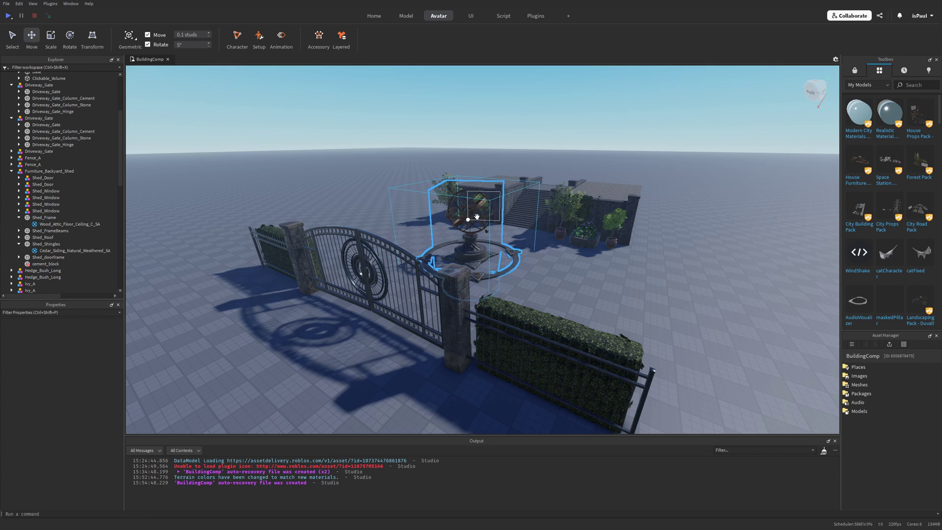
{"action": "key", "text": "w"}
{"action": "right_click_drag", "start_coordinate": [510, 287], "coordinate": [508, 281]}
{"action": "key", "text": "s"}
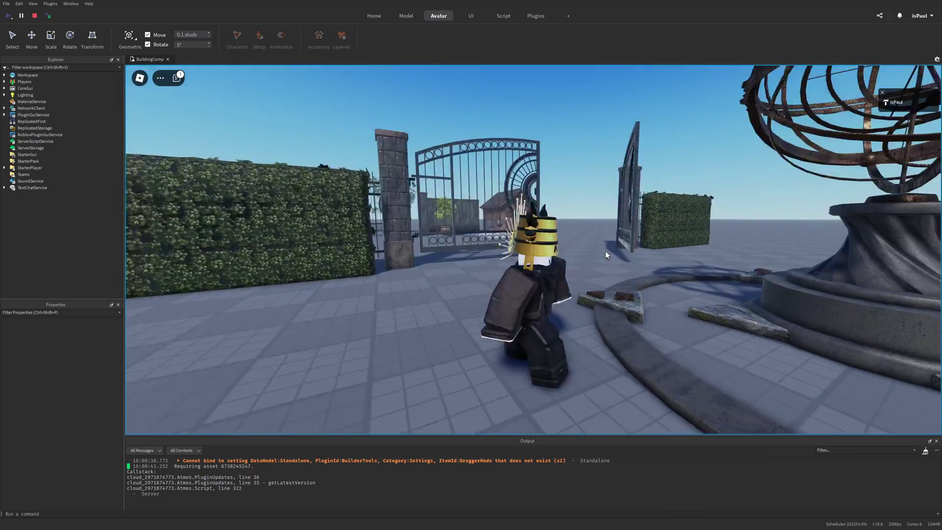
Playtest the scene by moving the character from the gate past the armillary and up onto the stair wall.
{"action": "key", "text": "w"}
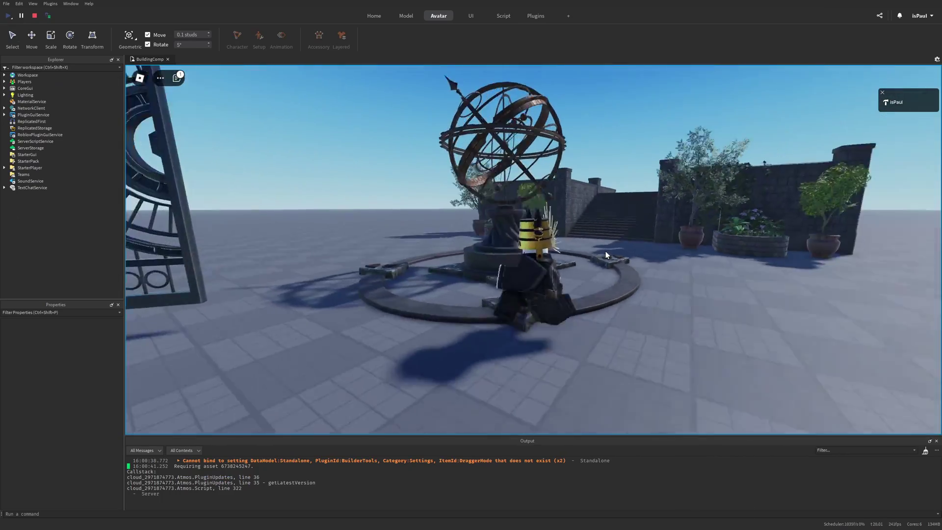
{"action": "key", "text": "s"}
{"action": "key", "text": "w"}
{"action": "key", "text": "space"}
{"action": "right_click_drag", "start_coordinate": [632, 254], "coordinate": [632, 254]}
{"action": "key", "text": "space"}
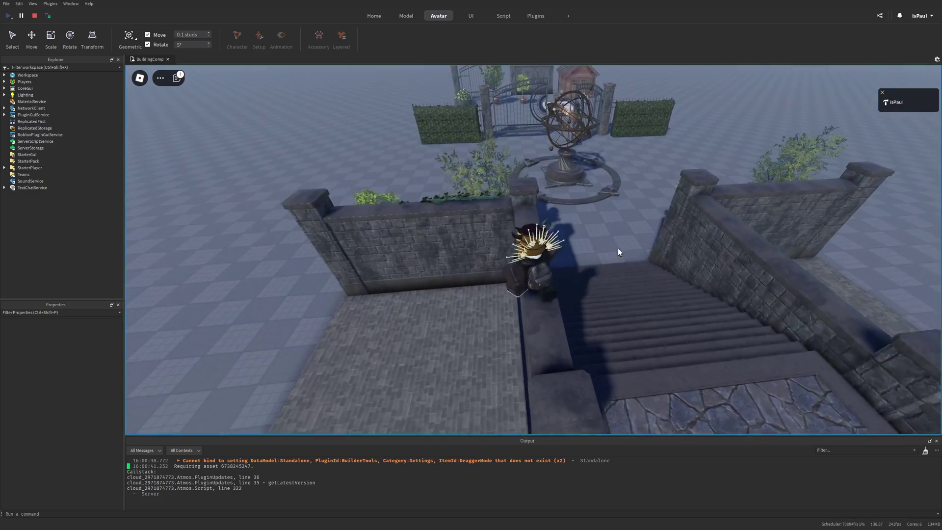
{"action": "key", "text": "w"}
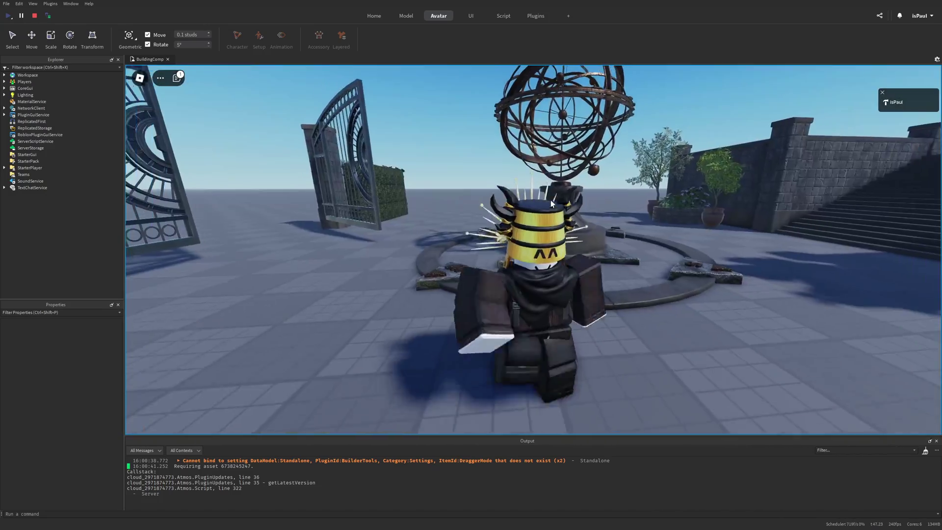
Walk the character past the armillary and along the planters and ivy at the front wall.
{"action": "key", "text": "w"}
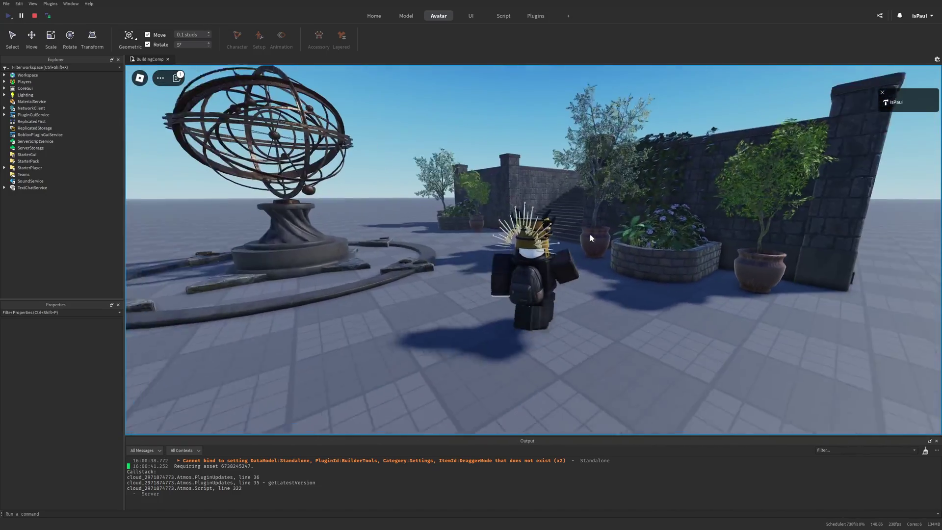
{"action": "key", "text": "d"}
{"action": "right_click_drag", "start_coordinate": [588, 240], "coordinate": [589, 240]}
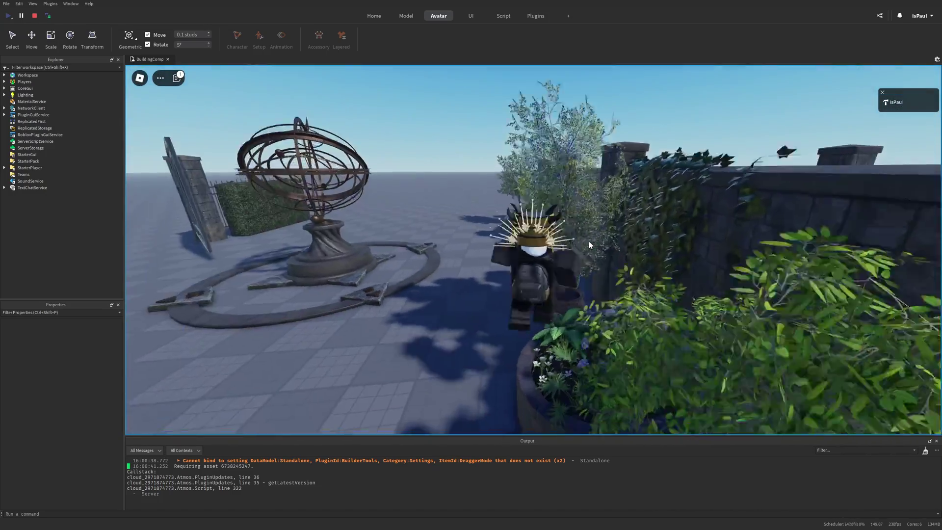
{"action": "key", "text": "s"}
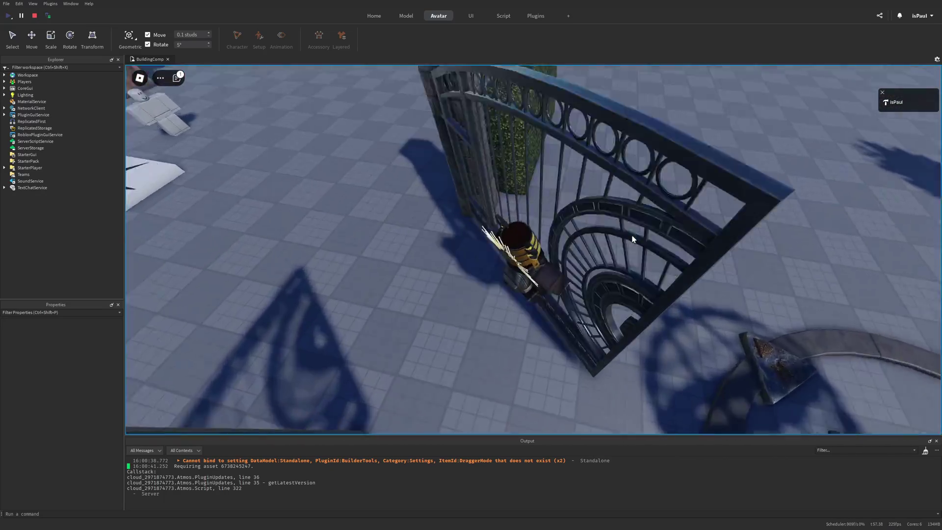
Walk the character out through the open double gate to view the entrance from outside.
{"action": "key", "text": "w"}
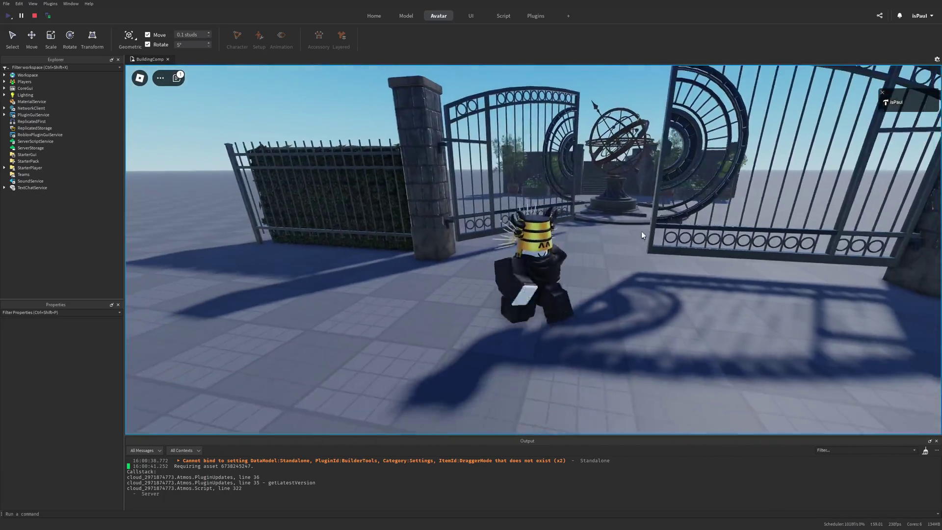
{"action": "key", "text": "w"}
{"action": "right_click_drag", "start_coordinate": [642, 231], "coordinate": [669, 253]}
{"action": "key", "text": "space"}
{"action": "key", "text": "w"}
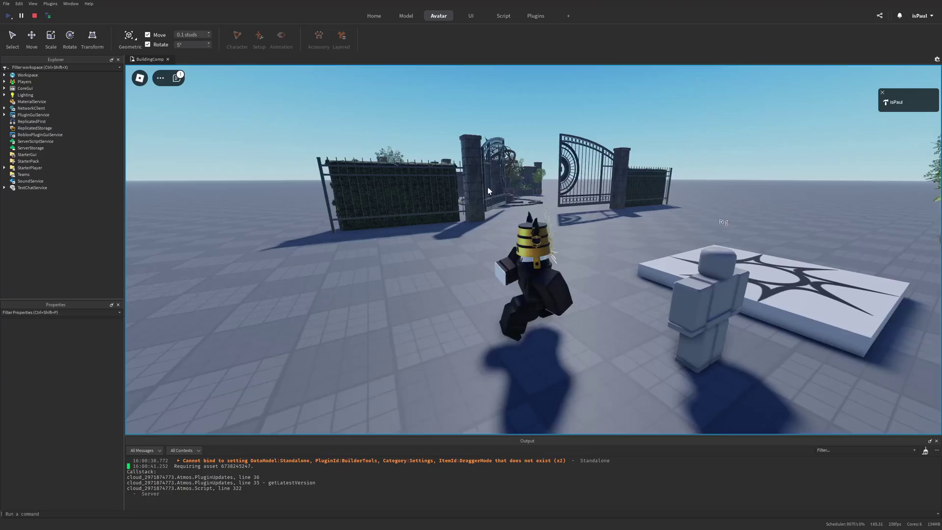
Move the character around the Rig outside the entrance to view the gate from a distance, and end the playtest.
{"action": "key", "text": "a"}
{"action": "key", "text": "s"}
{"action": "key", "text": "d"}
{"action": "key", "text": "s"}
{"action": "key", "text": "a"}
{"action": "key", "text": "d"}
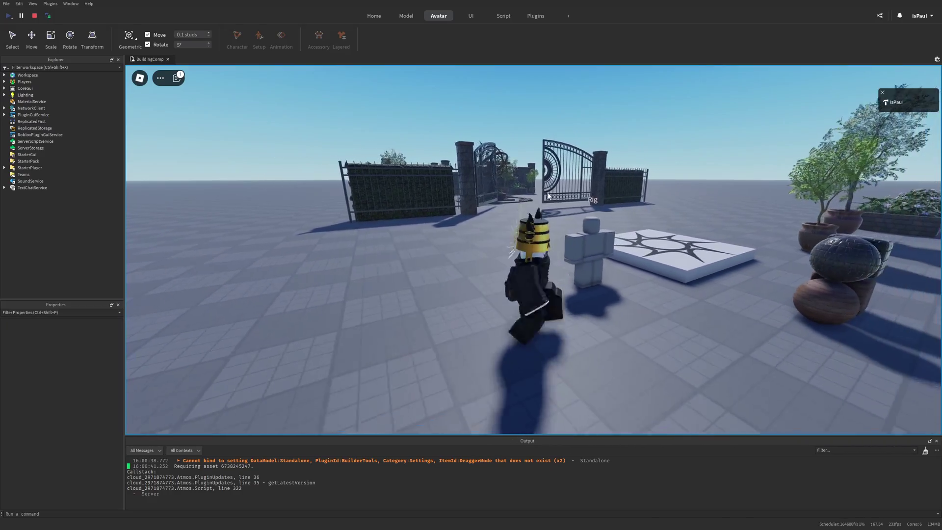
{"action": "key", "text": "a"}
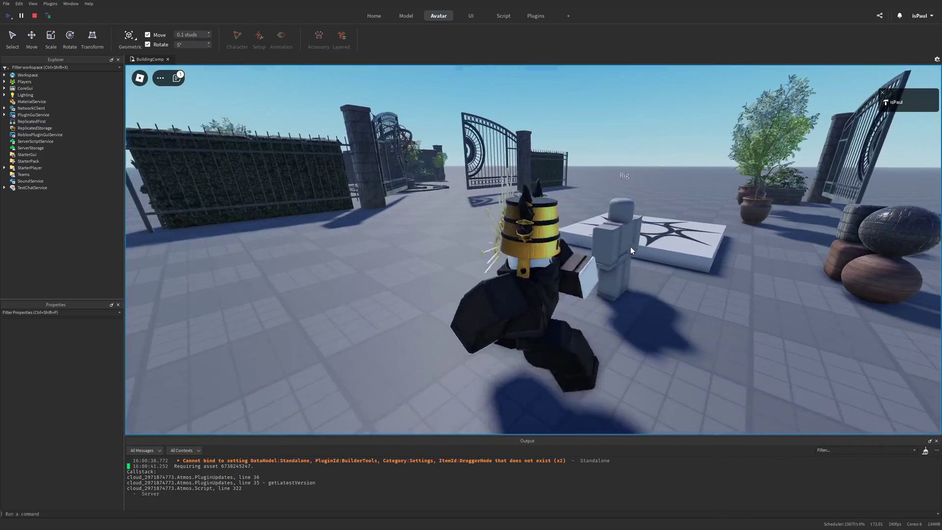
{"action": "key", "text": "d"}
{"action": "right_click_drag", "start_coordinate": [631, 250], "coordinate": [618, 252]}
{"action": "key", "text": "s"}
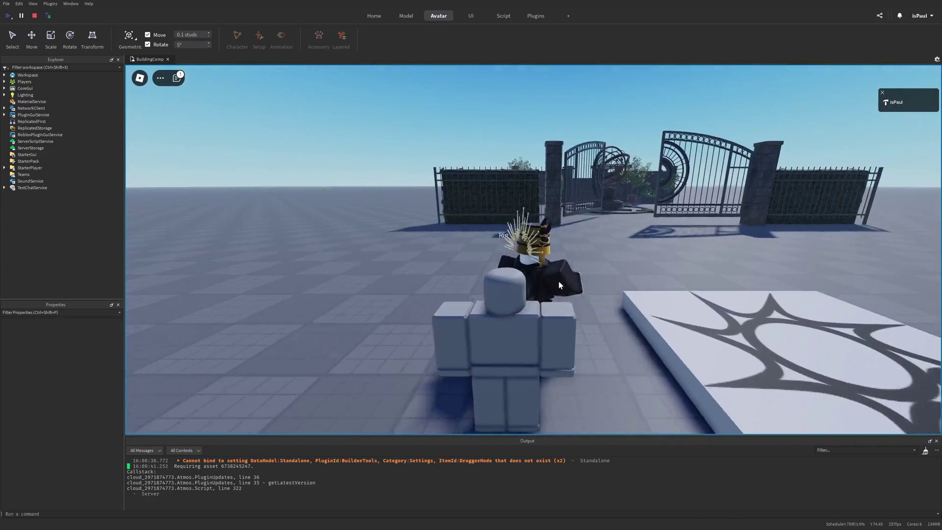
{"action": "key", "text": "shift+F5"}
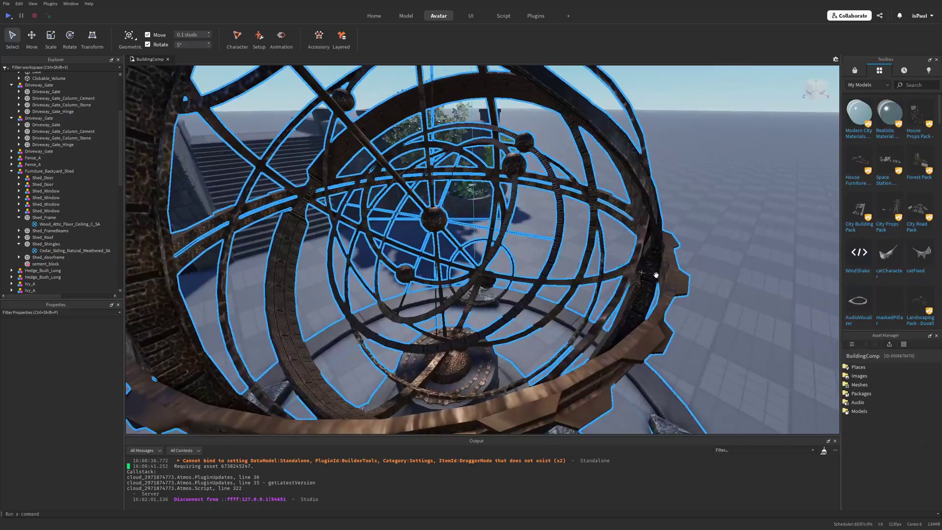
Inspect the armillary's rings up close and in the context of the whole courtyard.
{"action": "scroll", "coordinate": [766, 272], "scroll_direction": "down", "scroll_amount": 10}
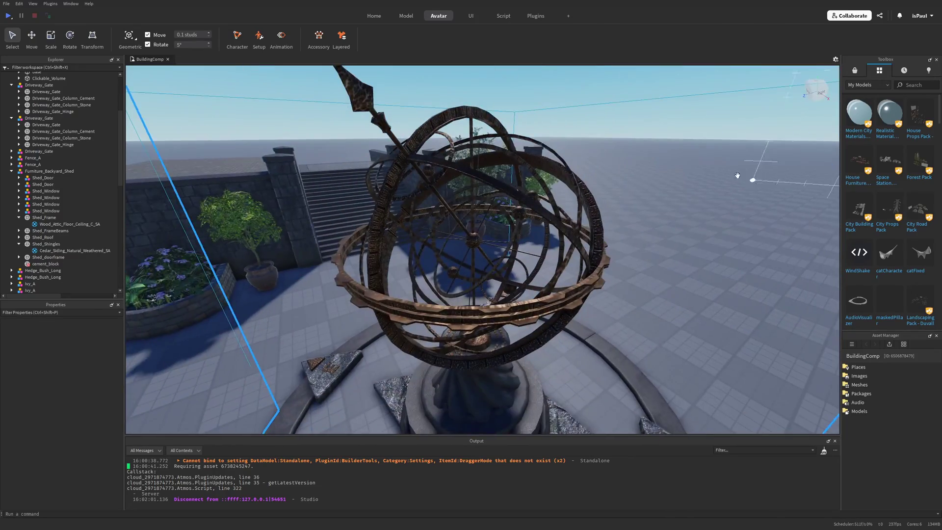
{"action": "scroll", "coordinate": [712, 145], "scroll_direction": "up", "scroll_amount": 10}
{"action": "scroll", "coordinate": [712, 145], "scroll_direction": "down", "scroll_amount": 8}
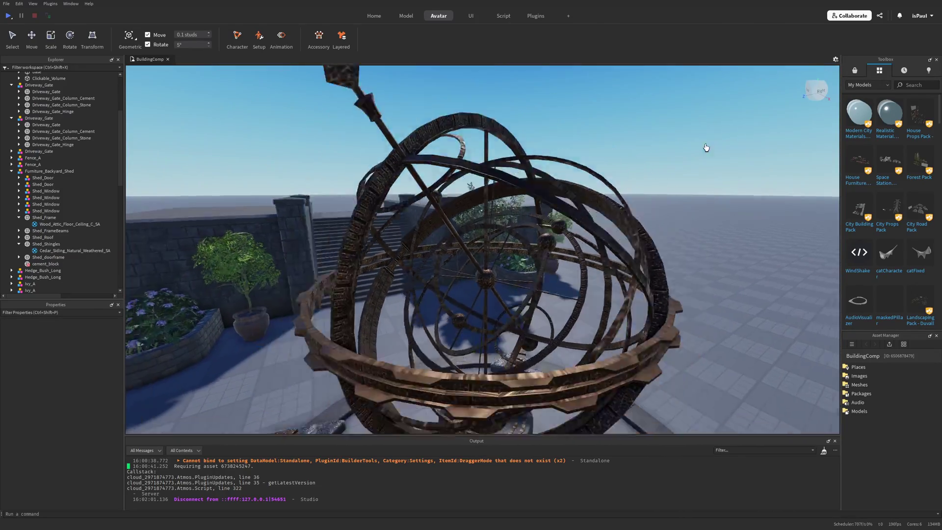
{"action": "scroll", "coordinate": [620, 270], "scroll_direction": "down", "scroll_amount": 5}
{"action": "right_click_drag", "start_coordinate": [620, 270], "coordinate": [621, 269]}
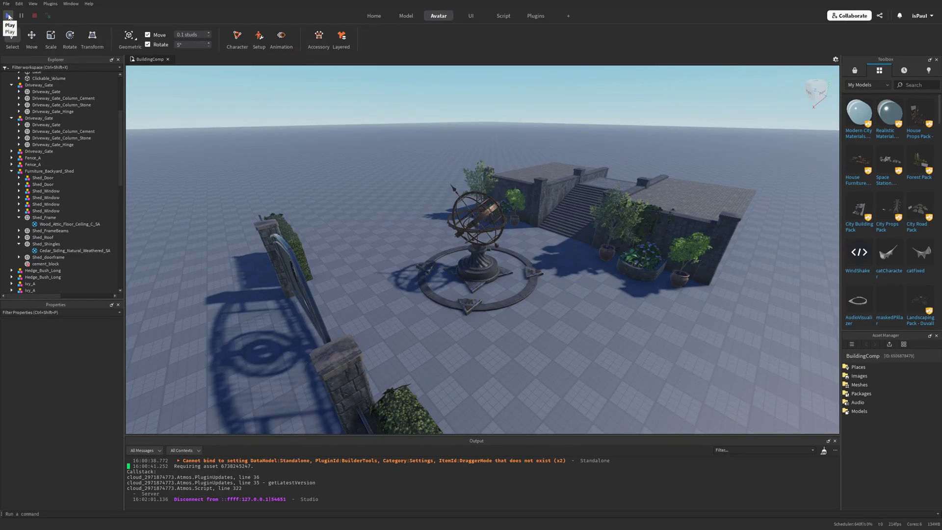
Start another playtest and walk the character around the armillary towards the foot of the staircase.
{"action": "left_click", "coordinate": [9, 16]}
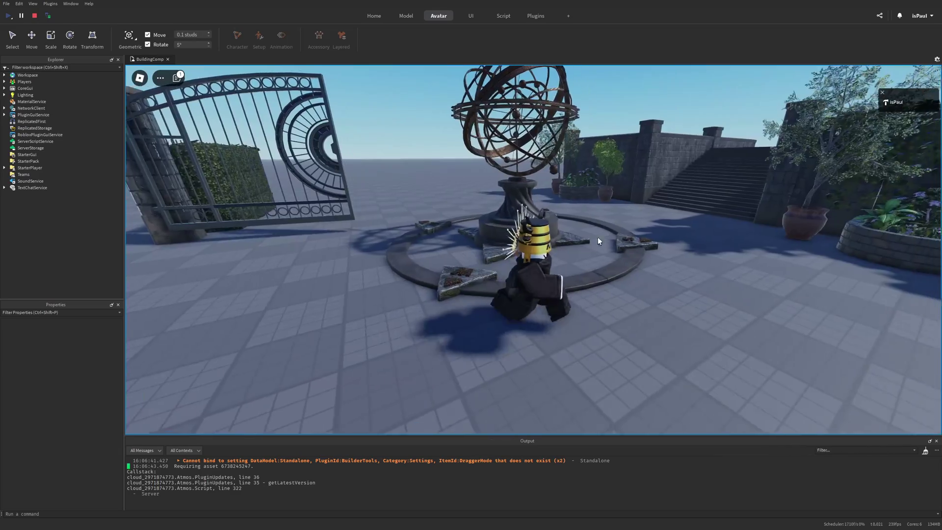
{"action": "key", "text": "s"}
{"action": "key", "text": "w"}
{"action": "key", "text": "d"}
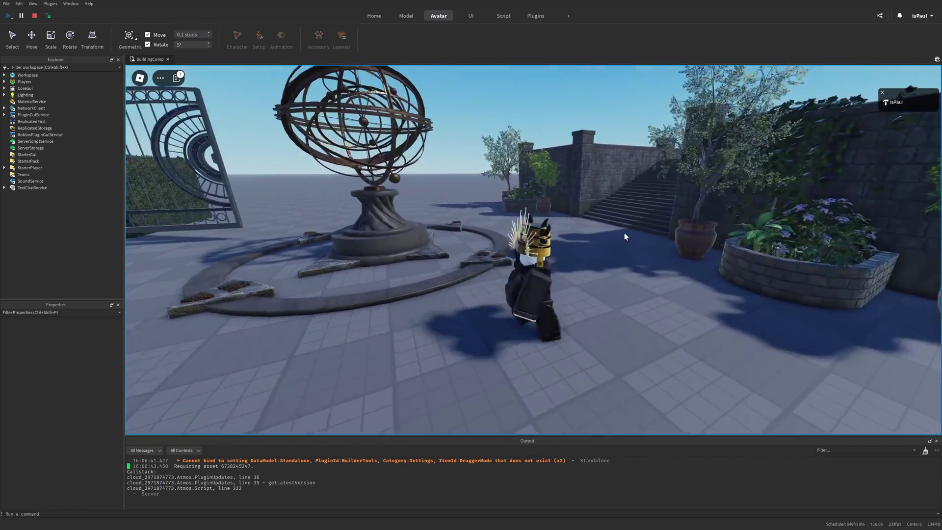
{"action": "right_click_drag", "start_coordinate": [623, 232], "coordinate": [629, 214]}
{"action": "key", "text": "a"}
{"action": "key", "text": "s"}
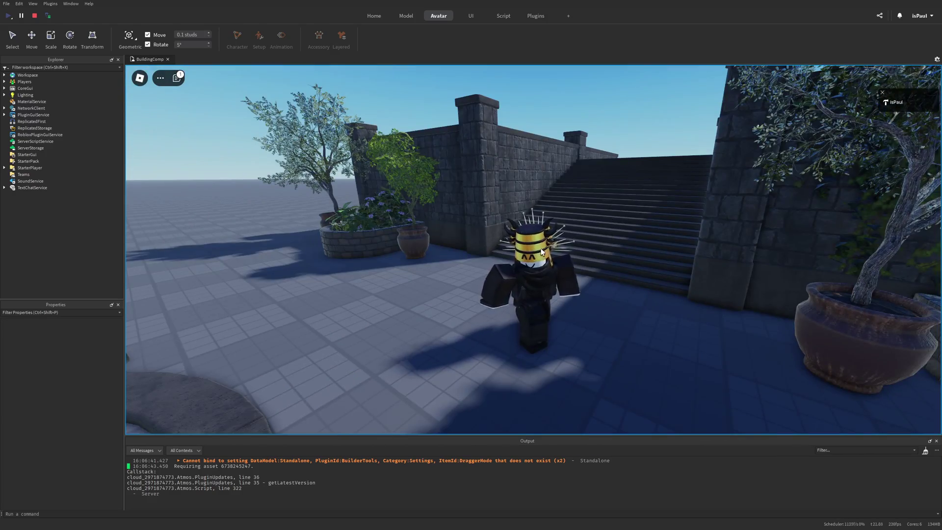
Climb the stone staircase with the character and look over the paved landing and courtyard.
{"action": "key", "text": "w"}
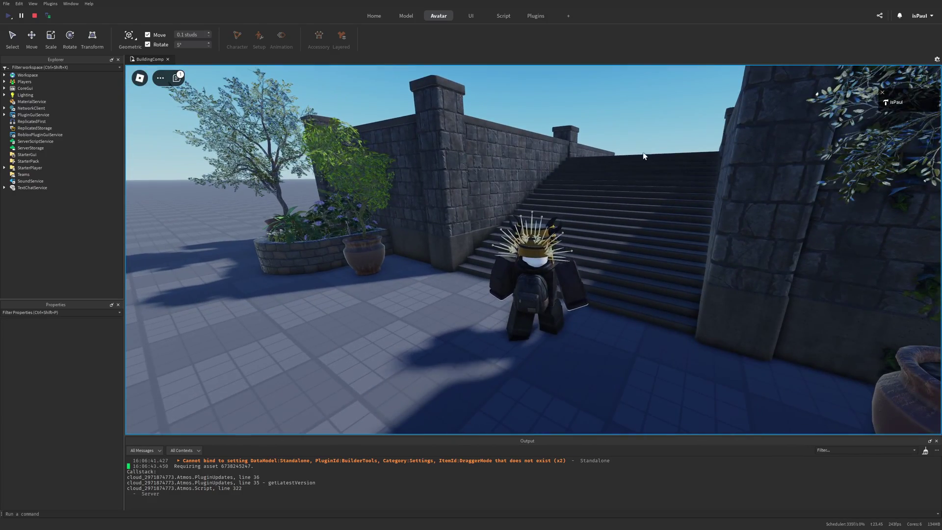
{"action": "key", "text": "w"}
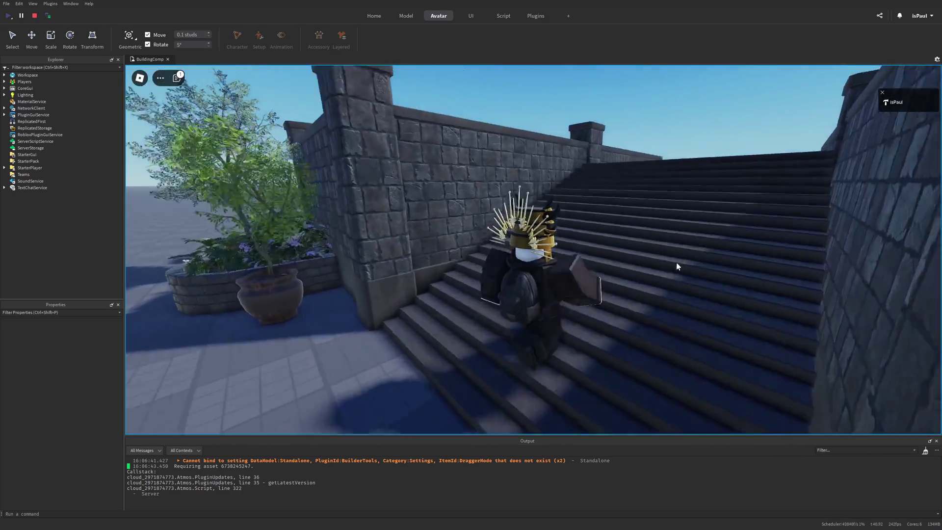
{"action": "right_click_drag", "start_coordinate": [676, 262], "coordinate": [674, 259]}
{"action": "key", "text": "w"}
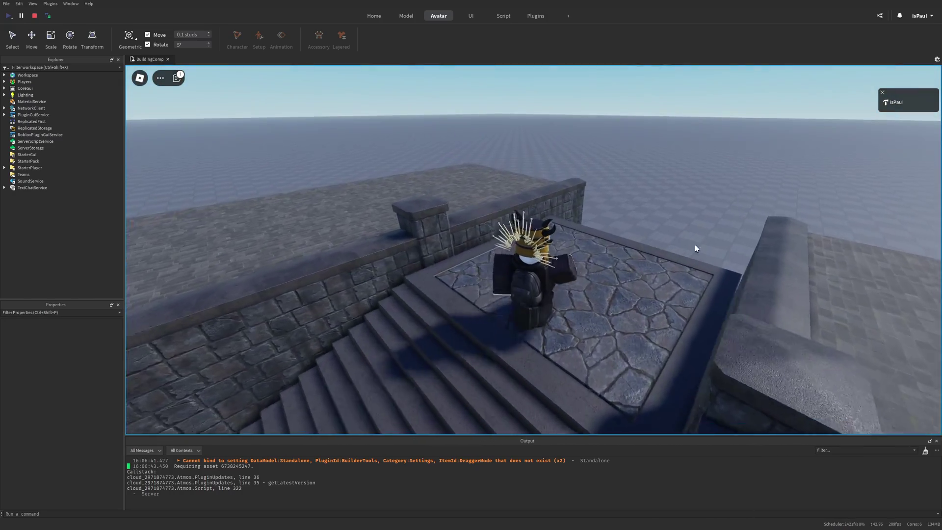
{"action": "key", "text": "w"}
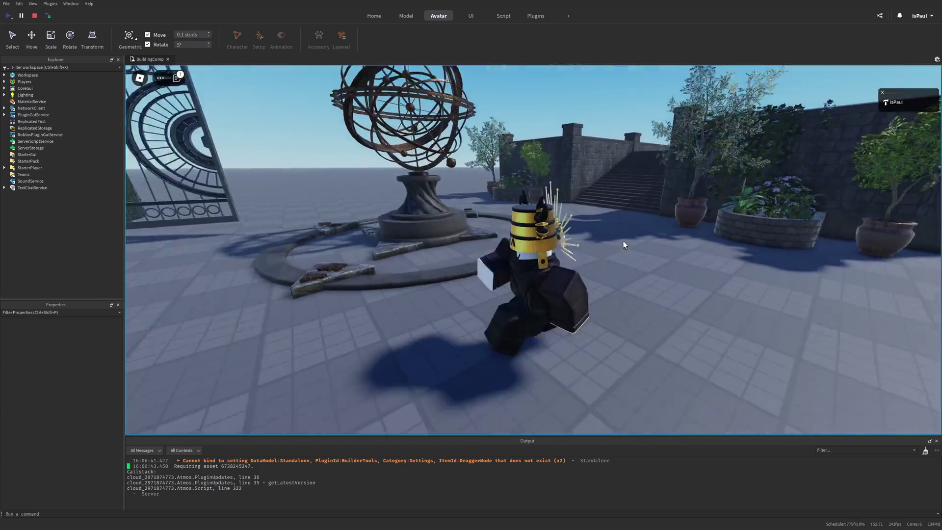
Walk the character onto the armillary's stone base and view the surrounding courtyard from above.
{"action": "key", "text": "w"}
{"action": "right_click_drag", "start_coordinate": [623, 242], "coordinate": [595, 250]}
{"action": "scroll", "coordinate": [594, 251], "scroll_direction": "down", "scroll_amount": 3}
{"action": "key", "text": "w"}
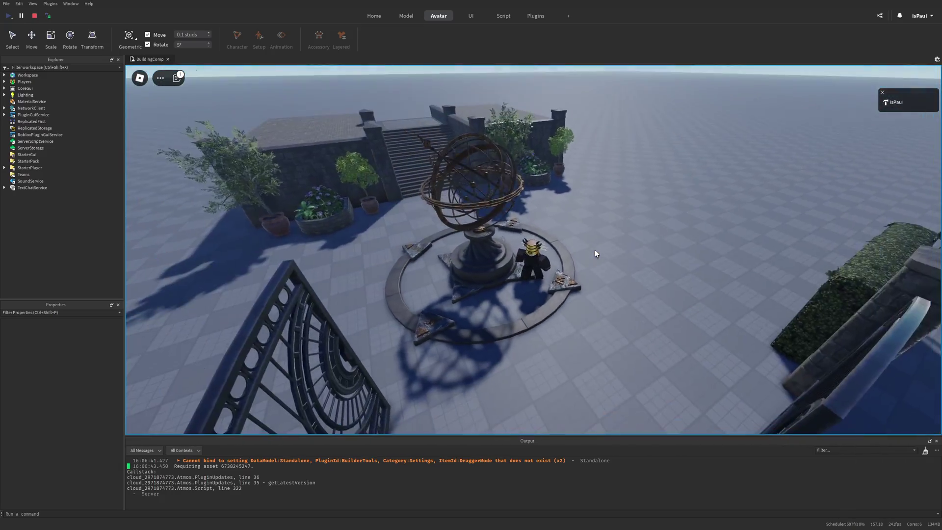
{"action": "key", "text": "w"}
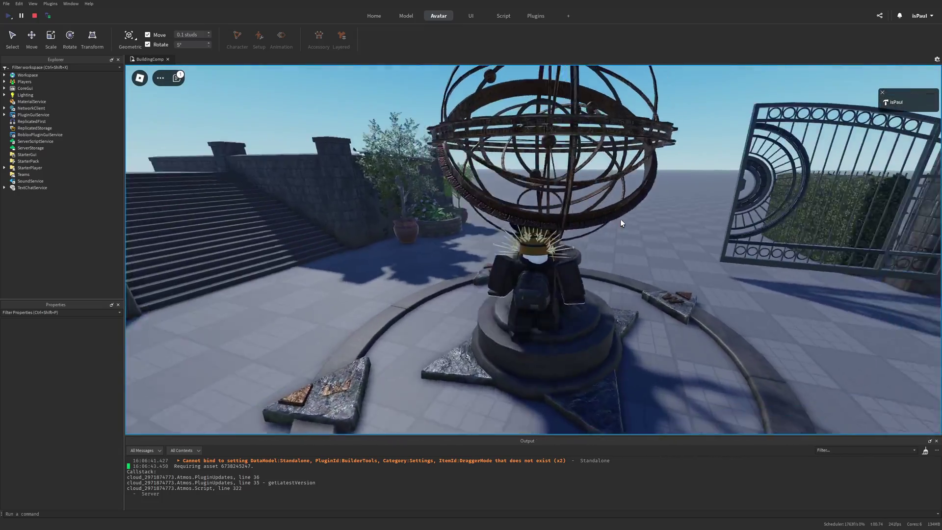
Jump the character away from the armillary and view the gates, staircase and planters together from the courtyard's edge.
{"action": "key", "text": "space"}
{"action": "key", "text": "s"}
{"action": "right_click_drag", "start_coordinate": [619, 252], "coordinate": [619, 252]}
{"action": "key", "text": "space"}
{"action": "key", "text": "s"}
{"action": "key", "text": "space"}
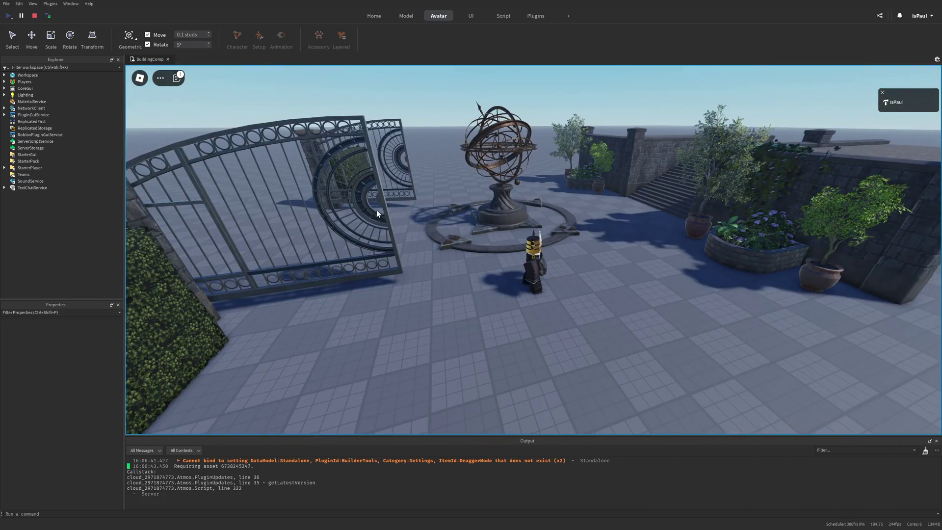
{"action": "right_click_drag", "start_coordinate": [537, 226], "coordinate": [537, 227]}
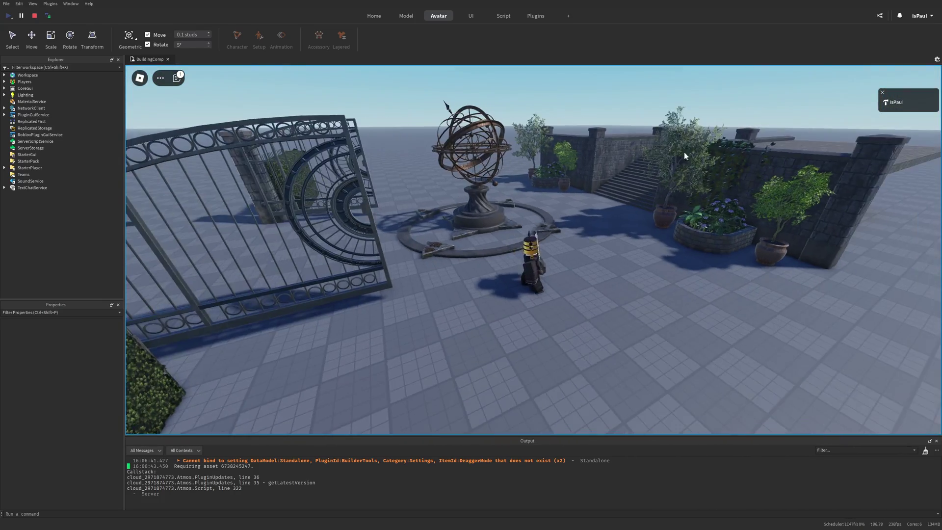
Walk the character past the armillary, view the courtyard through the open gates, and return to the armillary.
{"action": "key", "text": "w"}
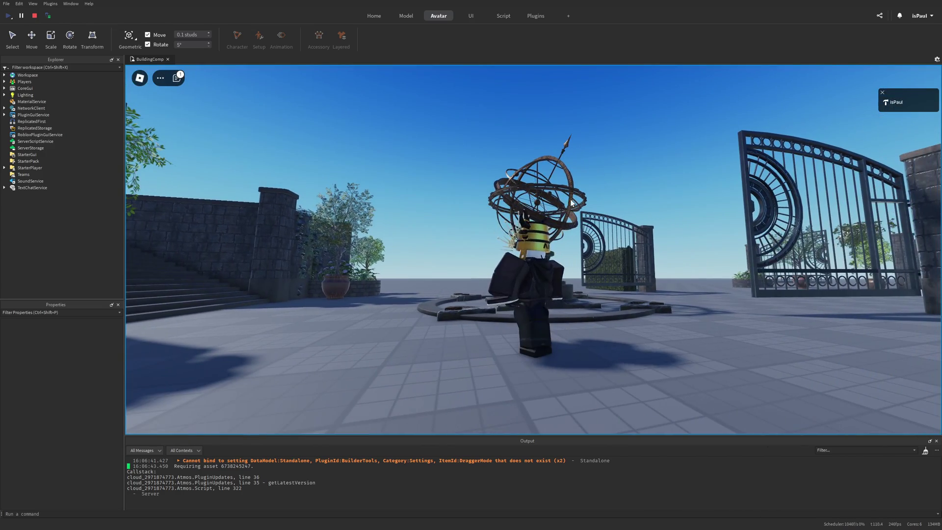
{"action": "key", "text": "w"}
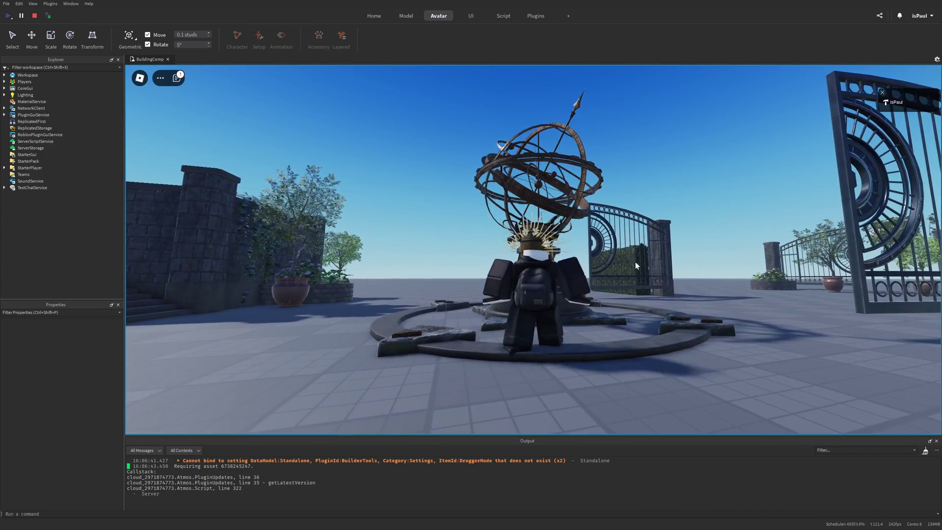
{"action": "right_click_drag", "start_coordinate": [635, 261], "coordinate": [634, 261]}
{"action": "key", "text": "s"}
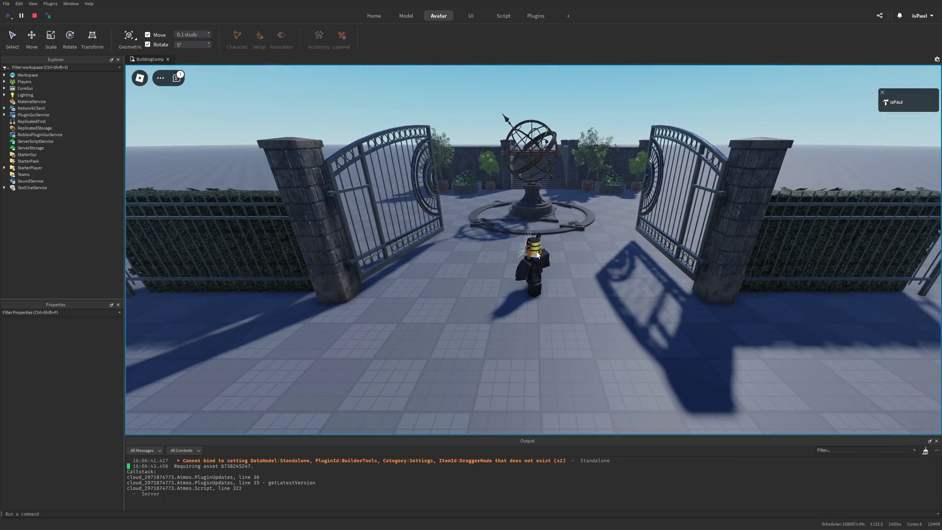
{"action": "key", "text": "s"}
{"action": "scroll", "coordinate": [557, 282], "scroll_direction": "up", "scroll_amount": 3}
{"action": "scroll", "coordinate": [556, 282], "scroll_direction": "down", "scroll_amount": 2}
{"action": "key", "text": "w"}
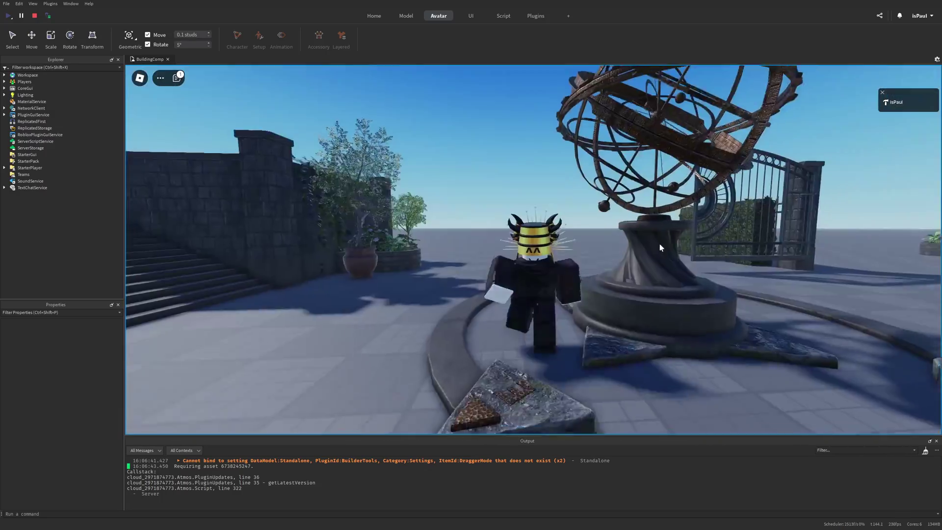
Move the character around the armillary and end the playtest.
{"action": "key", "text": "s"}
{"action": "right_click_drag", "start_coordinate": [685, 242], "coordinate": [620, 198]}
{"action": "key", "text": "s"}
{"action": "key", "text": "d"}
{"action": "key", "text": "w"}
{"action": "key", "text": "s"}
{"action": "key", "text": "a"}
{"action": "key", "text": "space"}
{"action": "key", "text": "shift+F5"}
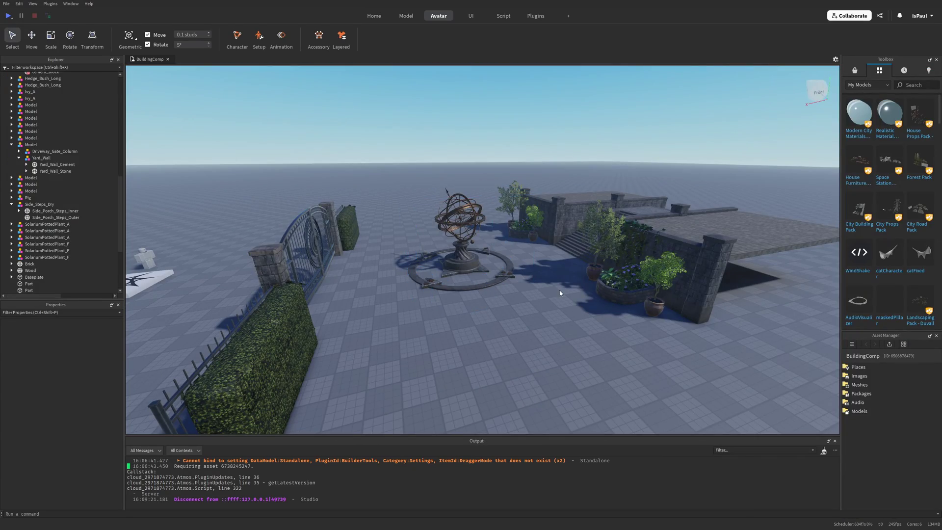
Compare the spare gate and shed area with the gated courtyard, undoing the last edit.
{"action": "right_click_drag", "start_coordinate": [522, 342], "coordinate": [349, 230]}
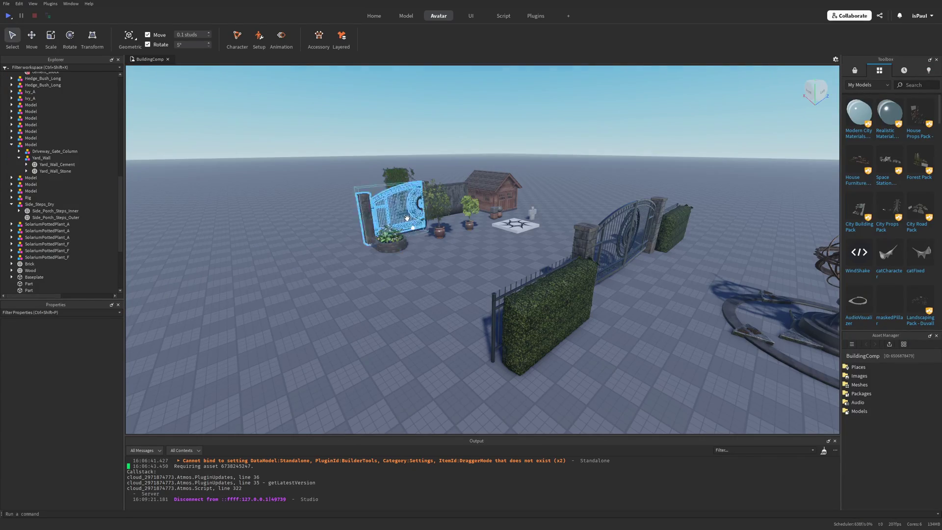
{"action": "right_click_drag", "start_coordinate": [411, 240], "coordinate": [593, 290]}
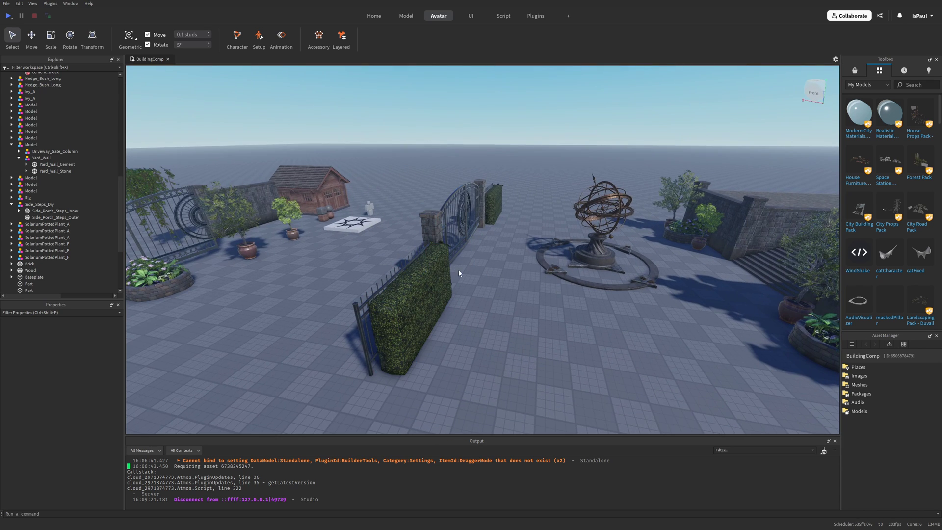
{"action": "left_click_drag", "start_coordinate": [473, 319], "coordinate": [491, 324]}
{"action": "key", "text": "ctrl+z"}
{"action": "right_click_drag", "start_coordinate": [532, 323], "coordinate": [496, 242]}
{"action": "key", "text": "d"}
{"action": "key", "text": "a"}
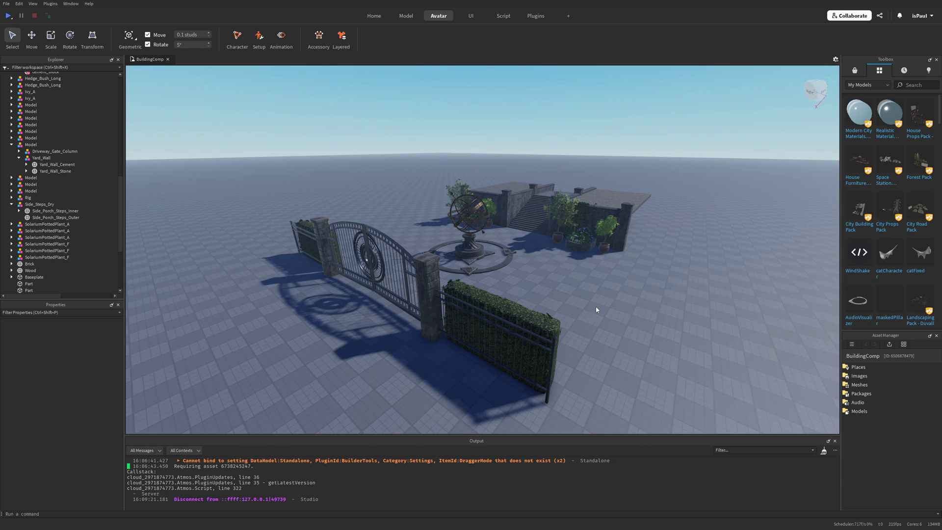
Examine the courtyard's layout from ground level, covering the gate, armillary, staircase and planted wall.
{"action": "key", "text": "w"}
{"action": "right_click_drag", "start_coordinate": [518, 277], "coordinate": [496, 276]}
{"action": "key", "text": "s"}
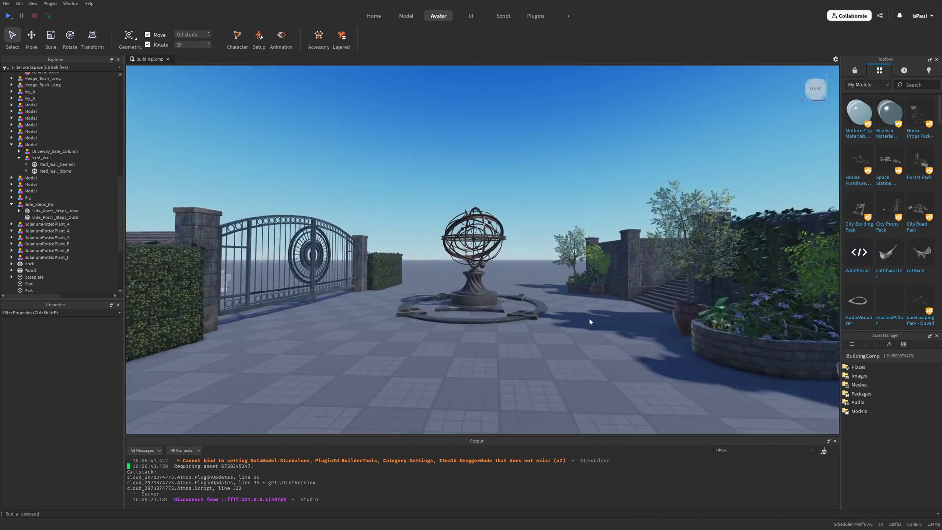
{"action": "scroll", "coordinate": [589, 318], "scroll_direction": "up", "scroll_amount": 5}
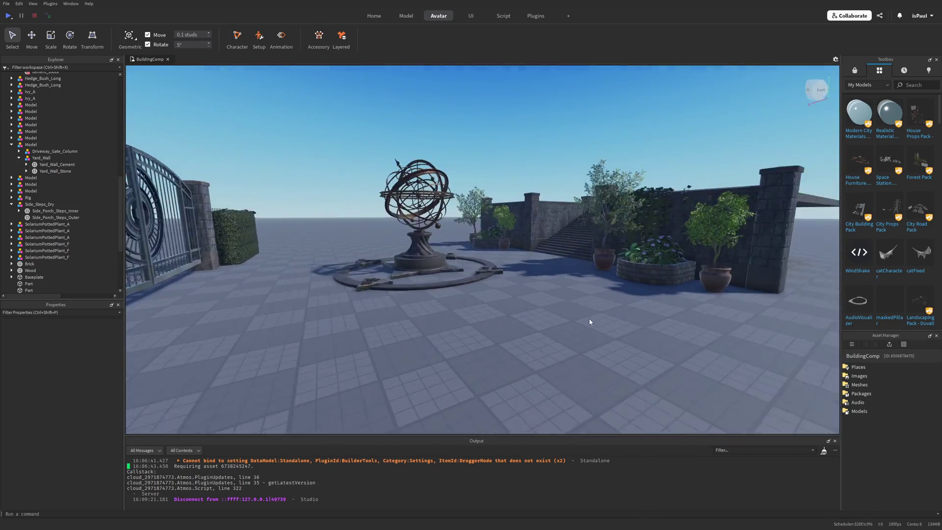
{"action": "scroll", "coordinate": [597, 324], "scroll_direction": "up", "scroll_amount": 5}
{"action": "scroll", "coordinate": [597, 316], "scroll_direction": "down", "scroll_amount": 5}
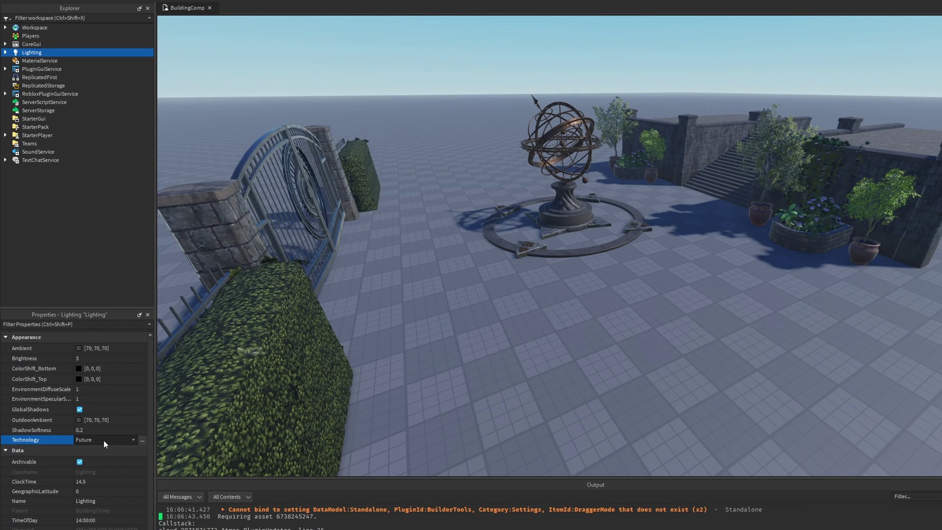
Set the Lighting's ShadowSoftness to 0.1 and shift its ClockTime to night.
{"action": "left_click", "coordinate": [81, 430]}
{"action": "type", "text": "0.1"}
{"action": "scroll", "coordinate": [80, 392], "scroll_direction": "down", "scroll_amount": 1}
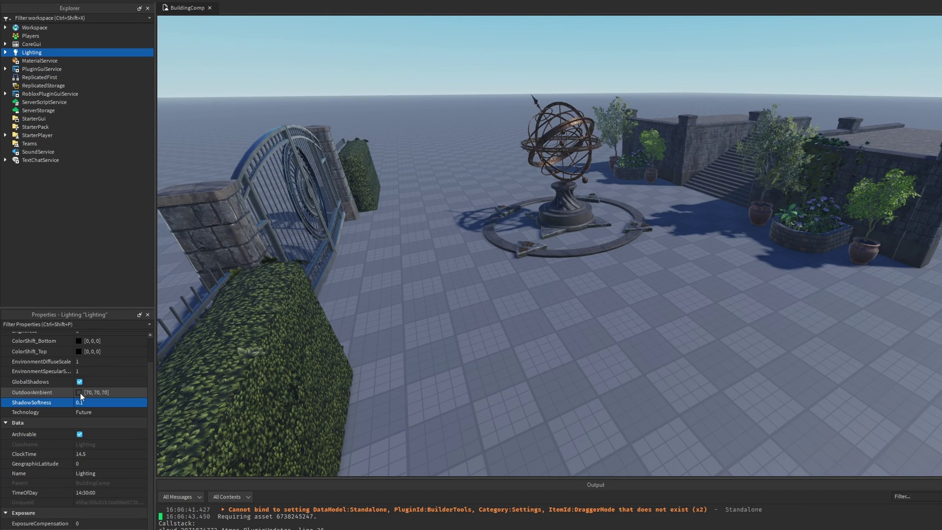
{"action": "left_click_drag", "start_coordinate": [131, 454], "coordinate": [111, 453]}
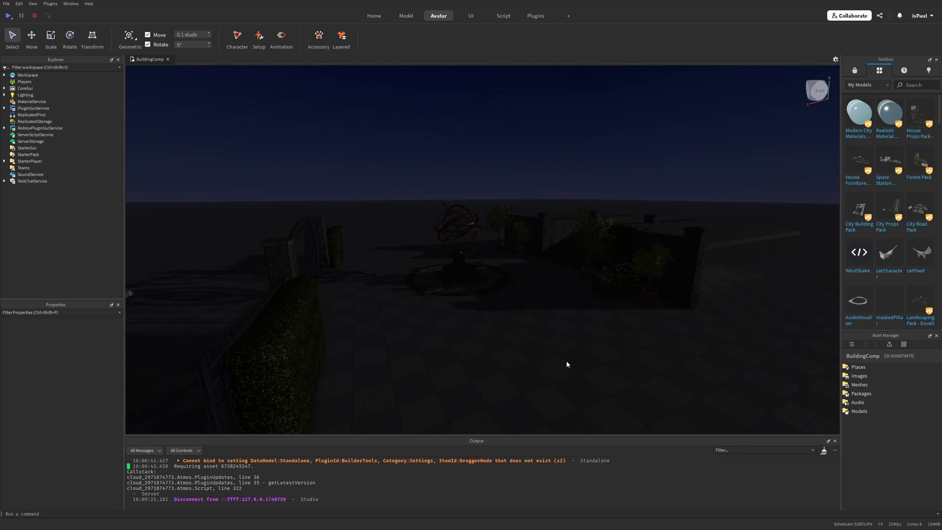
{"action": "scroll", "coordinate": [552, 368], "scroll_direction": "down", "scroll_amount": 2}
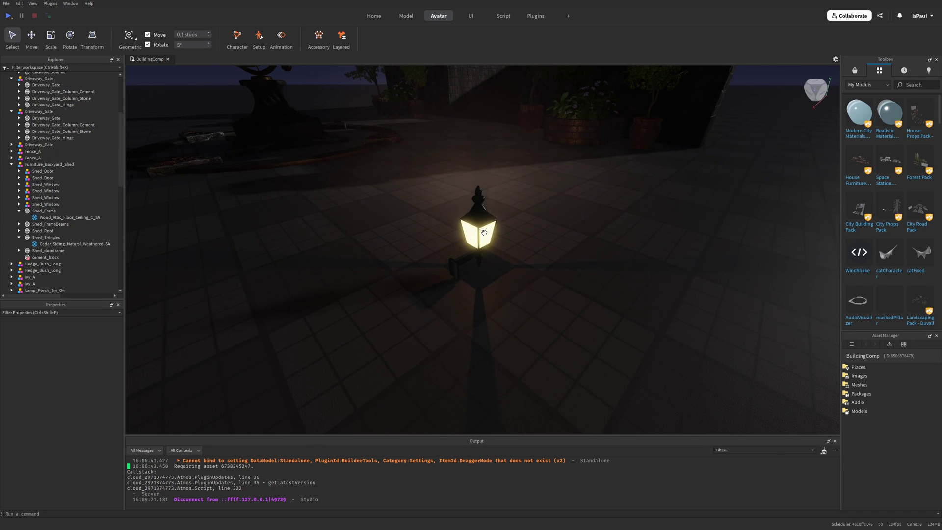
Mount four Lamp_Porch_Sm_On lamps on the stone columns along the courtyard's wall and staircase.
{"action": "left_click", "coordinate": [563, 163]}
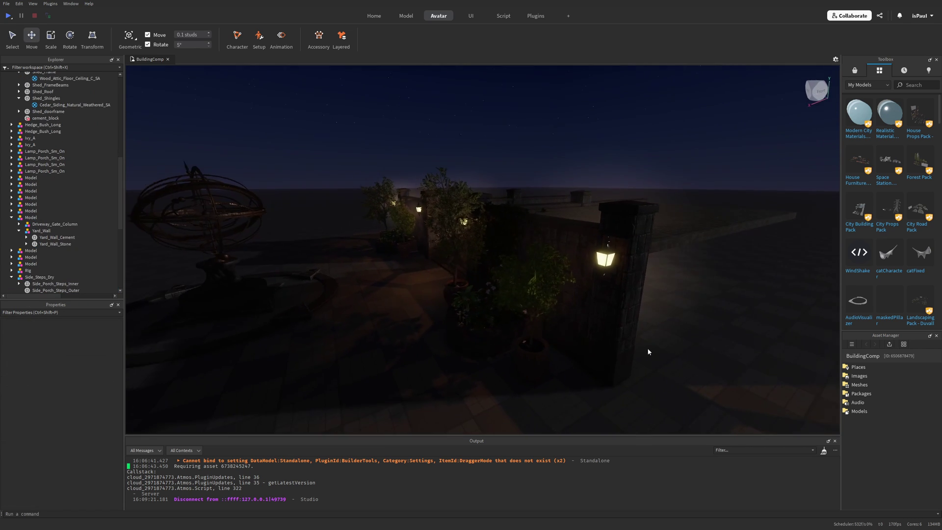
{"action": "left_click", "coordinate": [454, 278]}
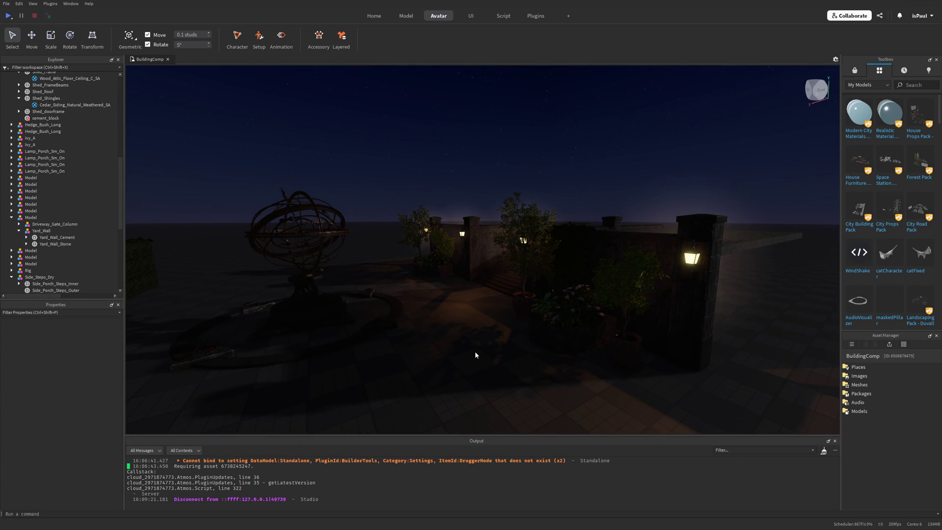
{"action": "key", "text": "ctrl+2"}
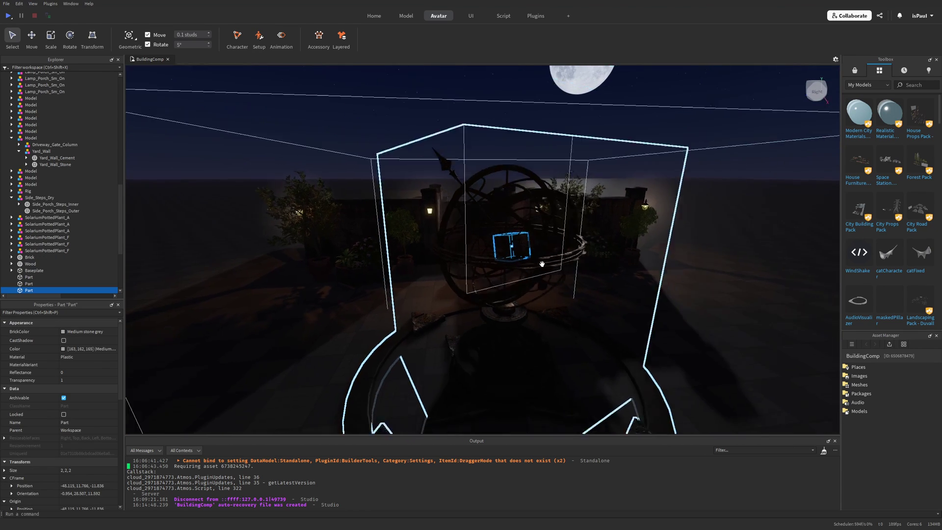
Add a PointLight to the transparent Part at the armillary's centre and check its reach.
{"action": "left_click", "coordinate": [37, 291]}
{"action": "type", "text": "light"}
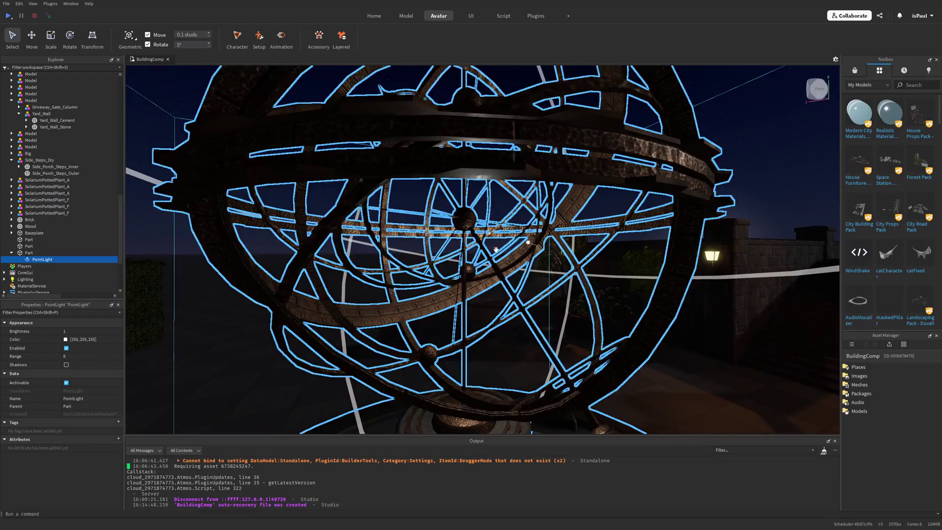
{"action": "right_click_drag", "start_coordinate": [554, 290], "coordinate": [550, 281]}
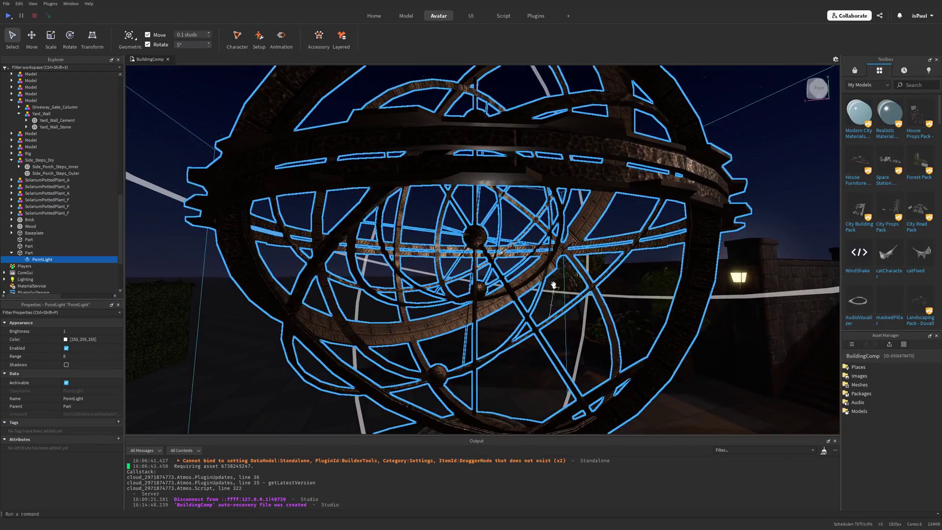
{"action": "scroll", "coordinate": [526, 333], "scroll_direction": "down", "scroll_amount": 8}
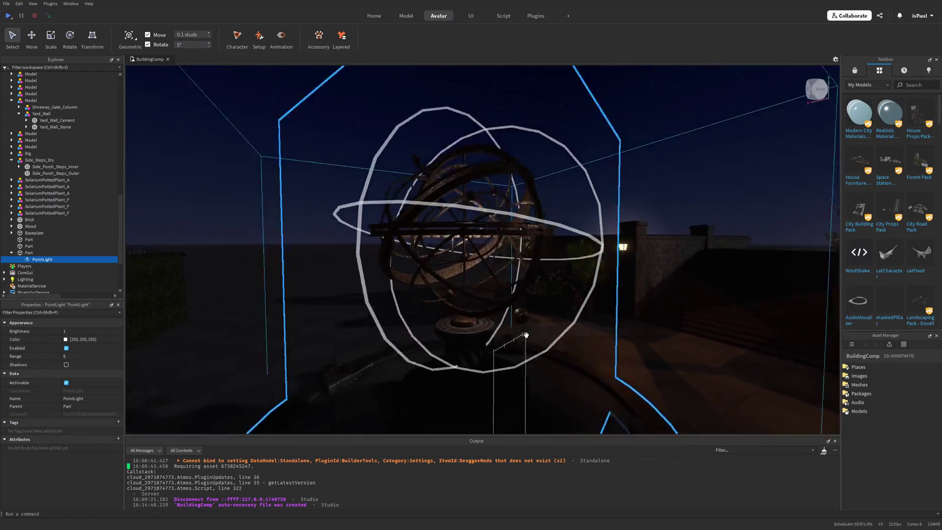
{"action": "right_click_drag", "start_coordinate": [525, 332], "coordinate": [466, 276]}
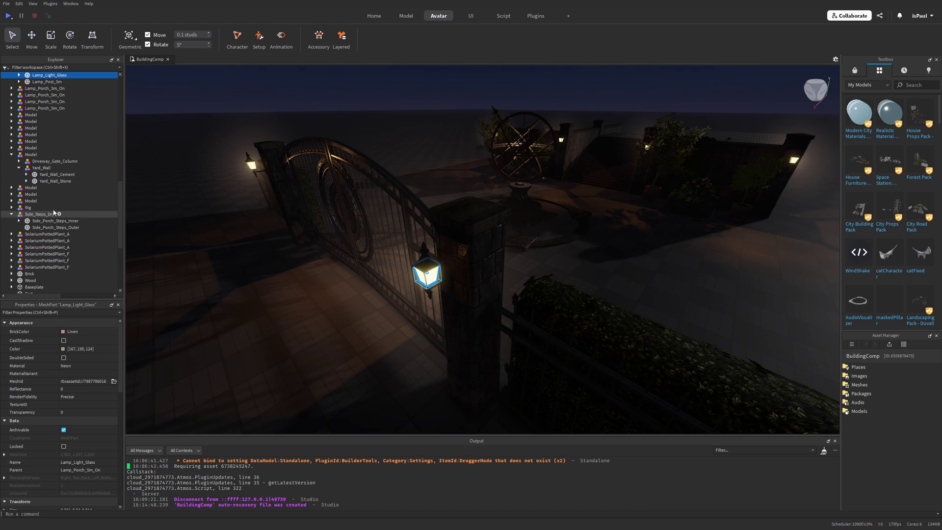
Select the PointLight inside the gate lamp's Lamp_Light_Glass and open its brightness for editing.
{"action": "left_click", "coordinate": [18, 75]}
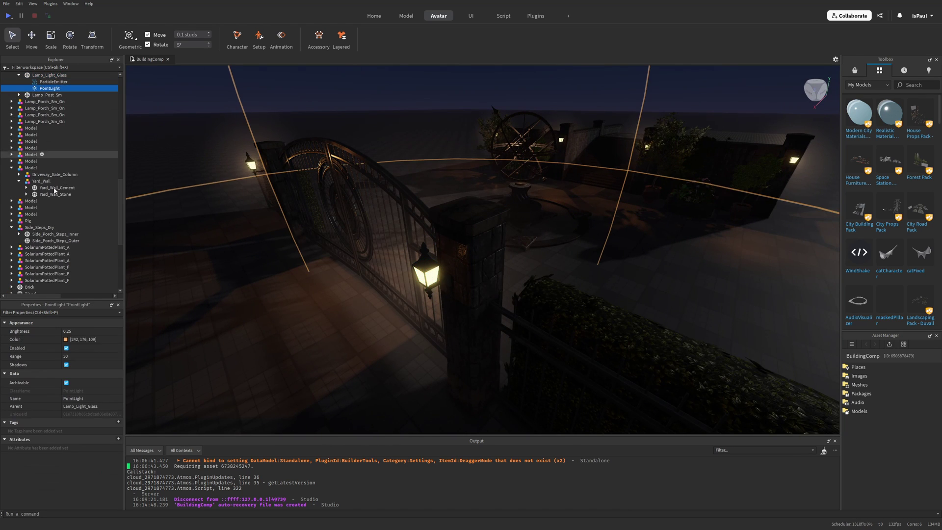
{"action": "left_click", "coordinate": [76, 331]}
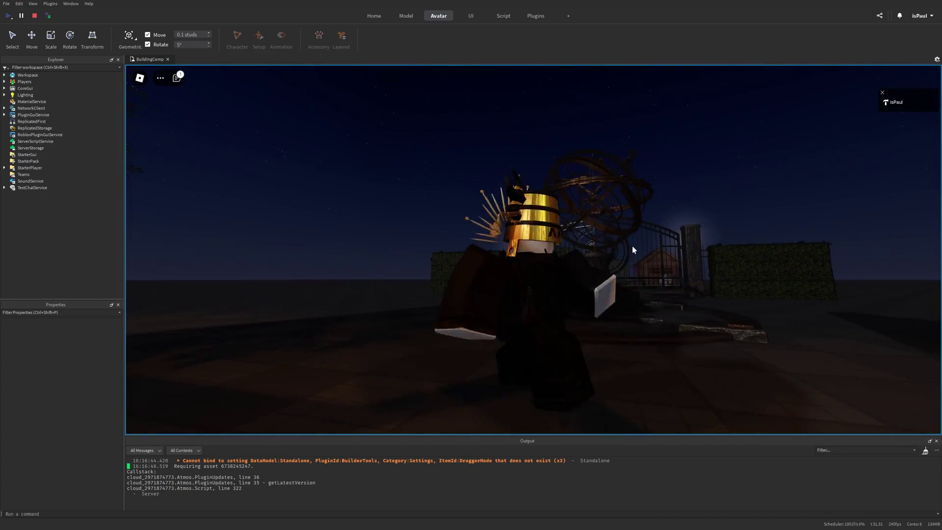
Walk the character around the courtyard at night to review the armillary and gate lighting.
{"action": "key", "text": "w"}
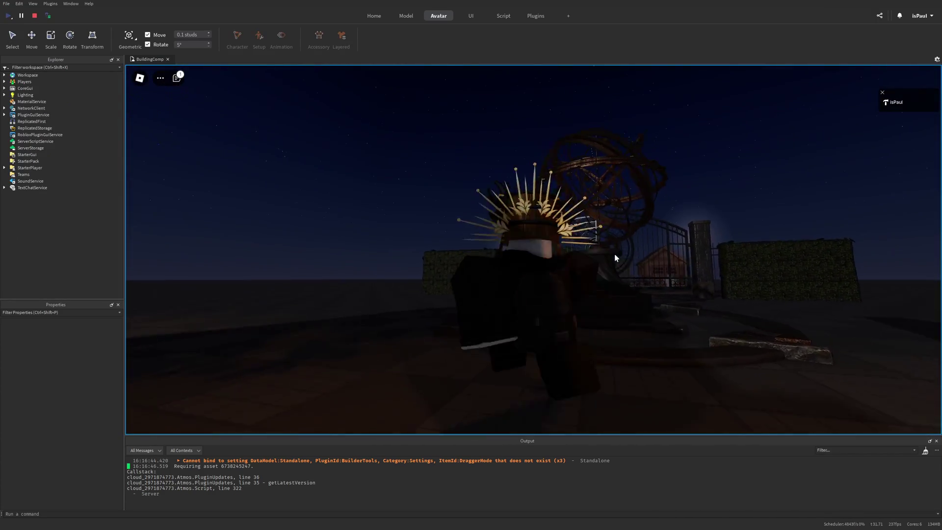
{"action": "key", "text": "s"}
{"action": "key", "text": "w"}
{"action": "key", "text": "a"}
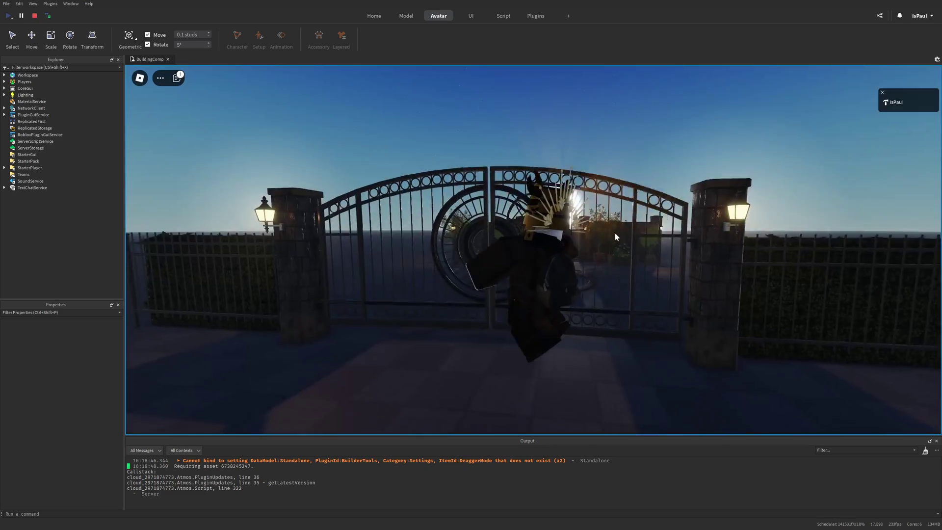
Move the character around in front of the closed gate to review its lamps against the low sun.
{"action": "key", "text": "w"}
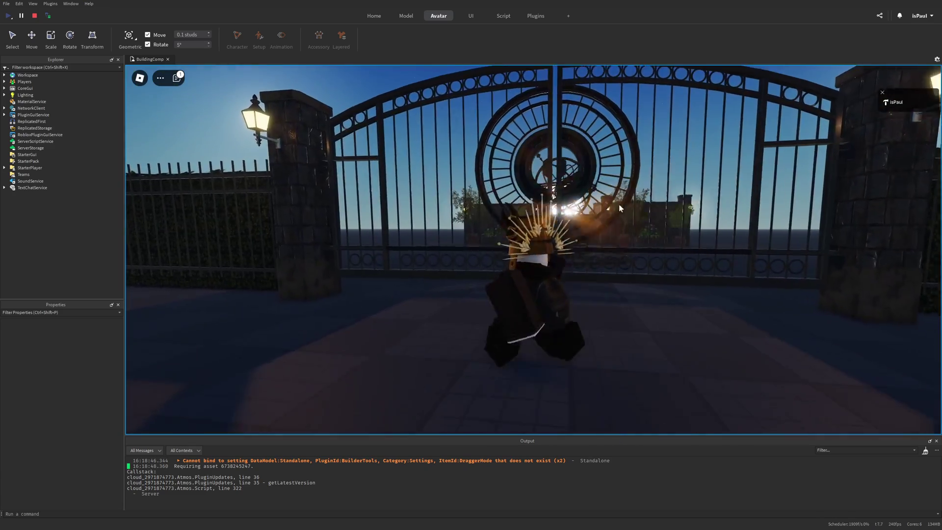
{"action": "key", "text": "s"}
{"action": "key", "text": "w"}
{"action": "key", "text": "d"}
{"action": "right_click_drag", "start_coordinate": [638, 198], "coordinate": [637, 201]}
{"action": "scroll", "coordinate": [637, 200], "scroll_direction": "down", "scroll_amount": 5}
{"action": "key", "text": "s"}
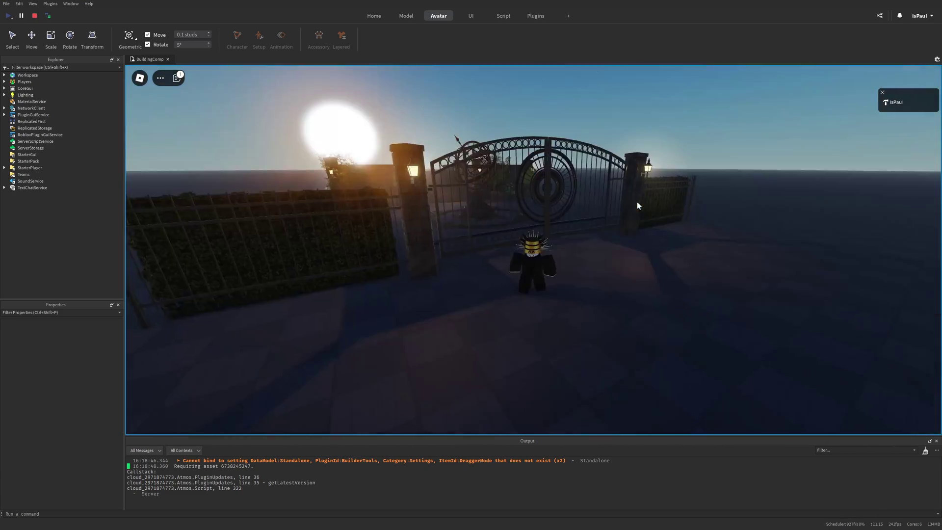
View the lamp-lit entrance and courtyard beyond it both up close and from a raised distance.
{"action": "key", "text": "w"}
{"action": "scroll", "coordinate": [381, 158], "scroll_direction": "up", "scroll_amount": 4}
{"action": "scroll", "coordinate": [381, 159], "scroll_direction": "down", "scroll_amount": 5}
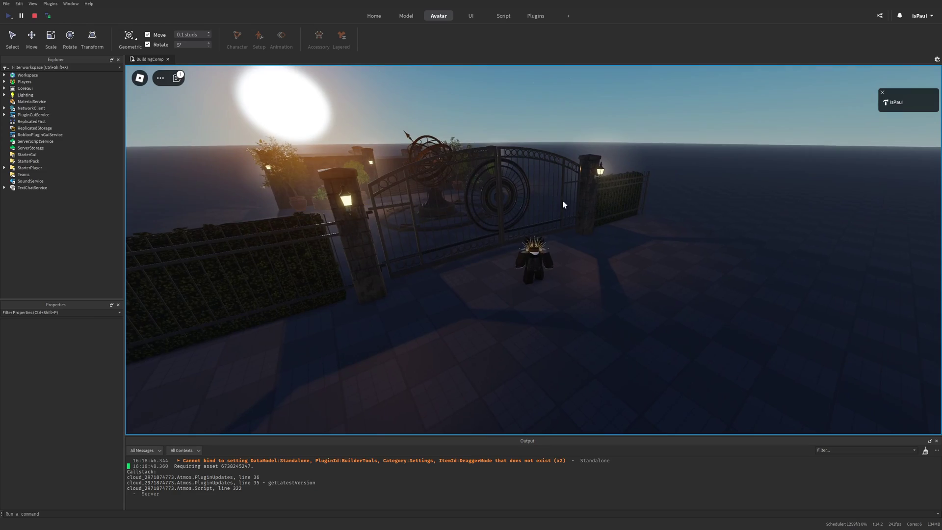
{"action": "right_click_drag", "start_coordinate": [564, 205], "coordinate": [604, 231]}
{"action": "scroll", "coordinate": [604, 231], "scroll_direction": "up", "scroll_amount": 5}
Walk the character past the armillary to the lamp-lit staircase and onto its steps.
{"action": "key", "text": "w"}
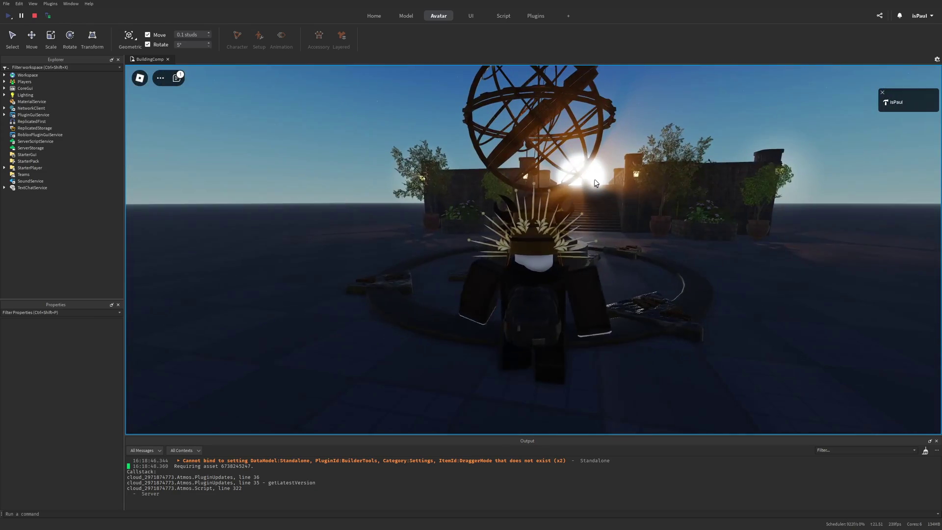
{"action": "key", "text": "s"}
{"action": "key", "text": "w"}
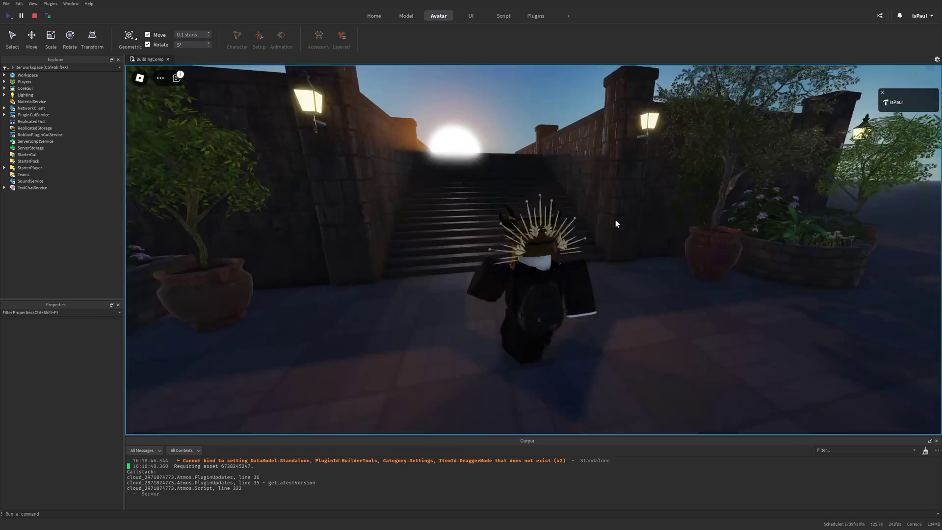
{"action": "key", "text": "w"}
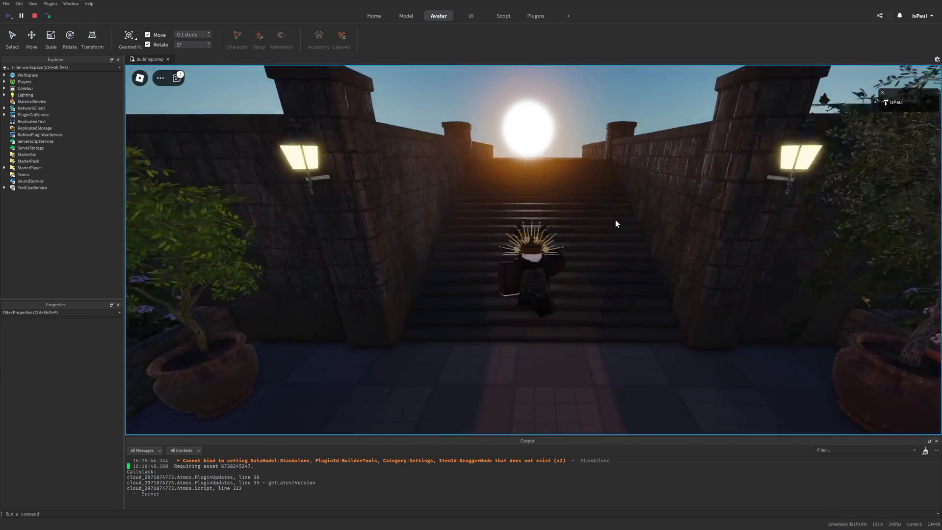
Walk the character up the staircase and around the raised terrace to view the courtyard, armillary and gate from above.
{"action": "key", "text": "w"}
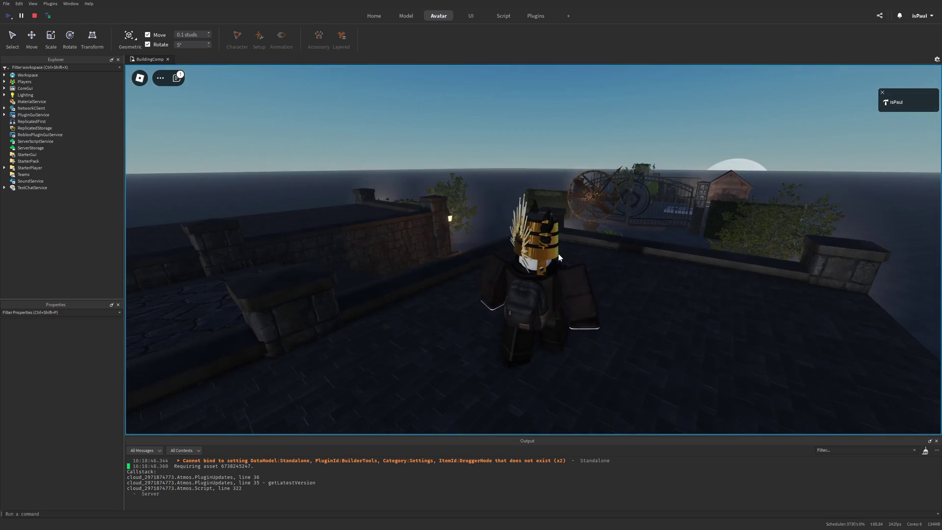
{"action": "key", "text": "w"}
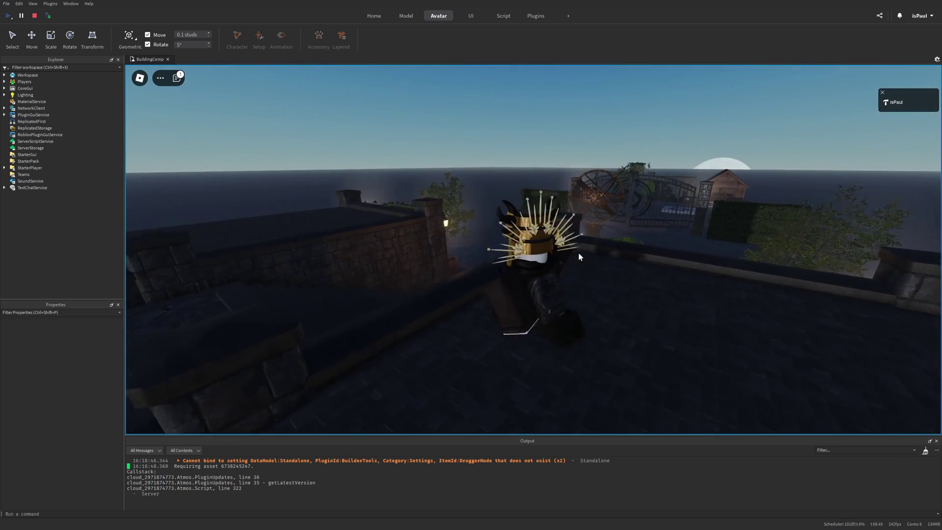
{"action": "key", "text": "s"}
{"action": "key", "text": "space"}
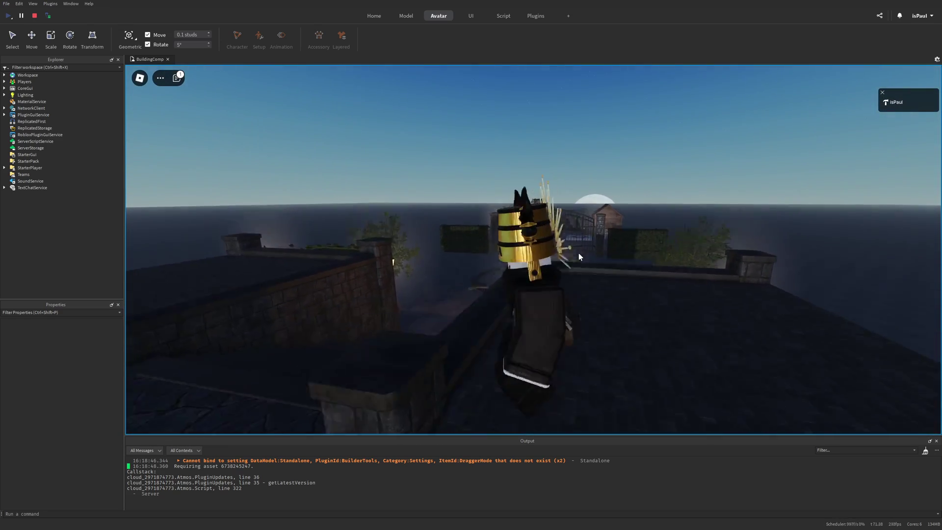
{"action": "key", "text": "s"}
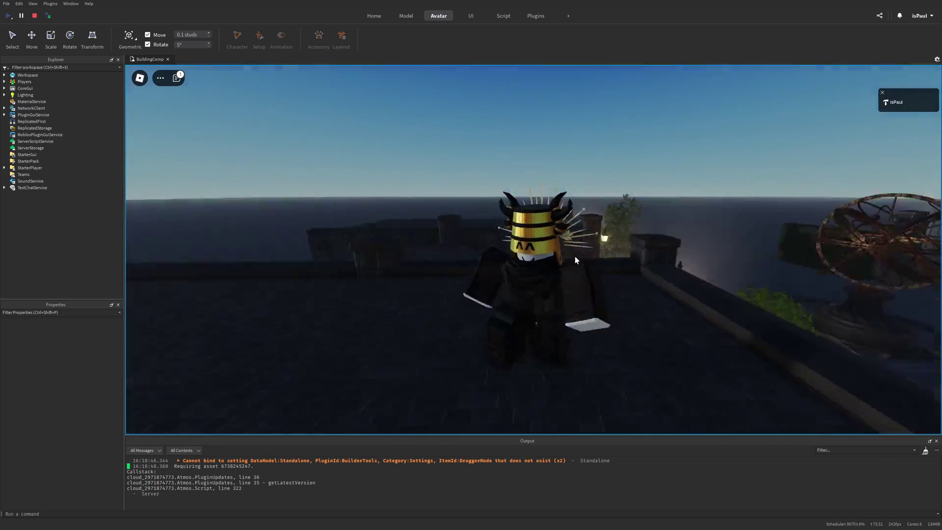
{"action": "key", "text": "a"}
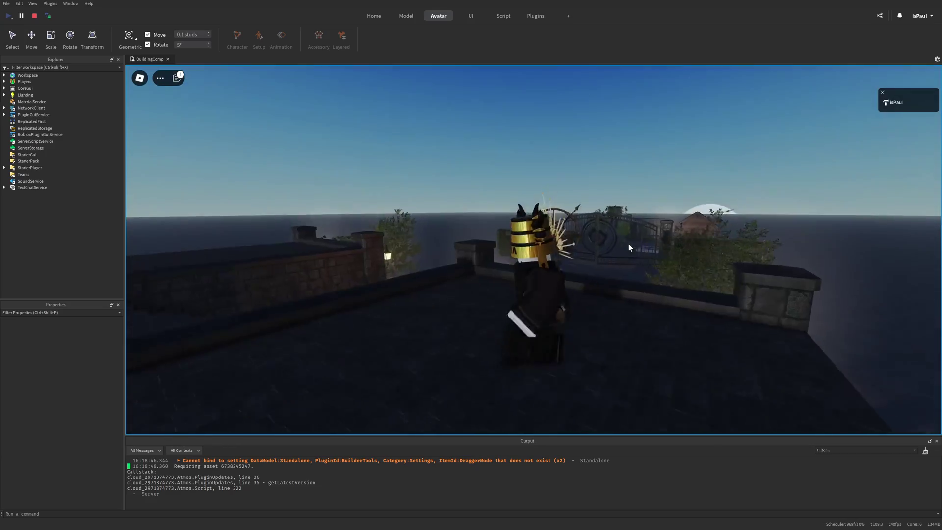
{"action": "key", "text": "w"}
{"action": "key", "text": "space"}
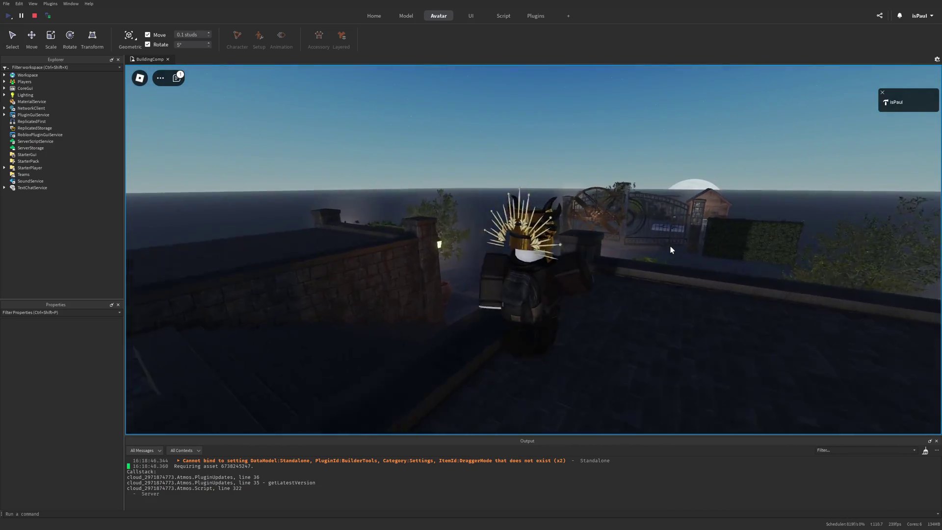
Bring the character down from the raised terrace and back to the armillary in the courtyard.
{"action": "key", "text": "d"}
{"action": "key", "text": "s"}
{"action": "key", "text": "space"}
{"action": "key", "text": "w"}
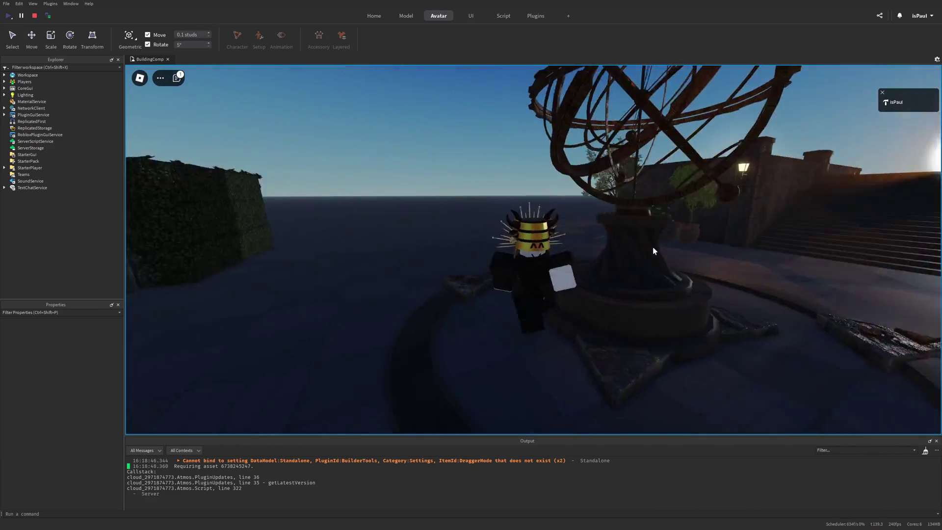
Move the character around the armillary's base to review it against the open gate, wall lamps and sunlit staircase.
{"action": "key", "text": "s"}
{"action": "right_click_drag", "start_coordinate": [652, 247], "coordinate": [652, 247]}
{"action": "key", "text": "space"}
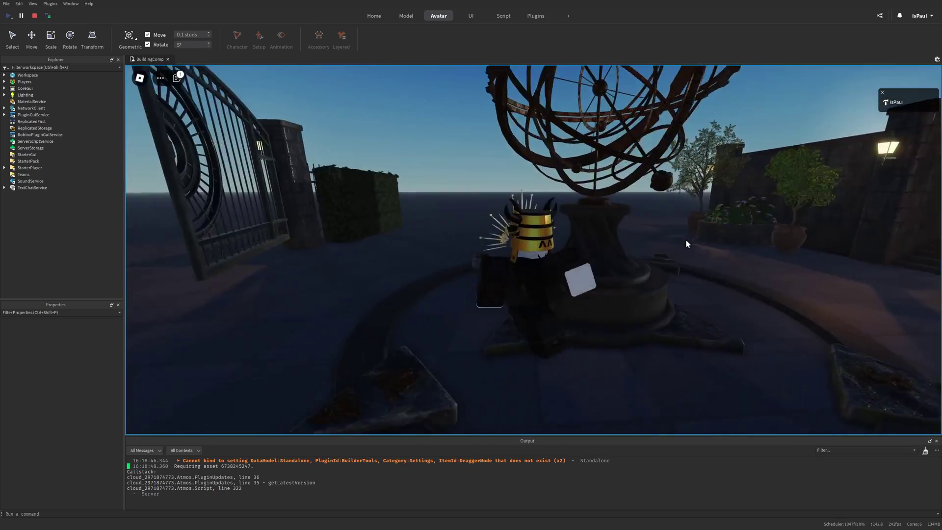
{"action": "key", "text": "s"}
{"action": "mouse_move", "coordinate": [686, 240]}
{"action": "right_mouse_down"}
{"action": "mouse_move", "coordinate": [668, 238]}
{"action": "mouse_move", "coordinate": [680, 237]}
{"action": "right_mouse_up"}
{"action": "key", "text": "space"}
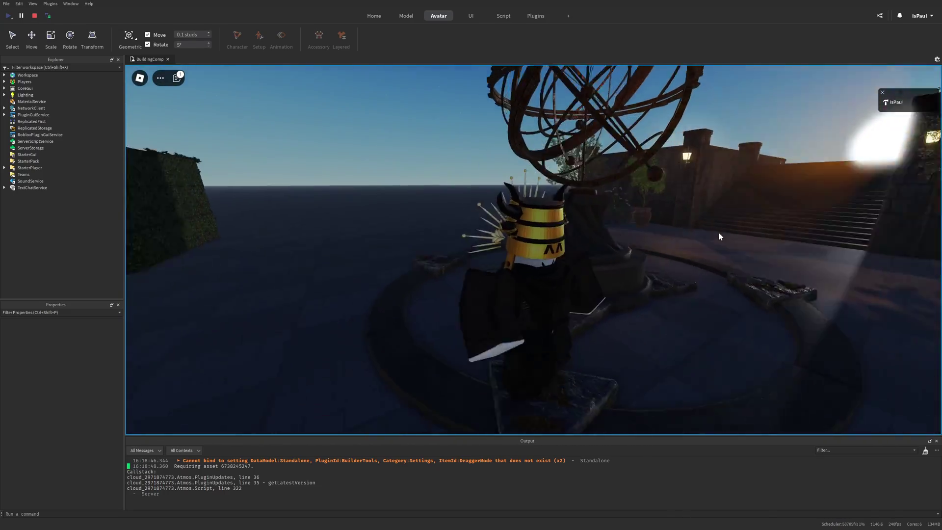